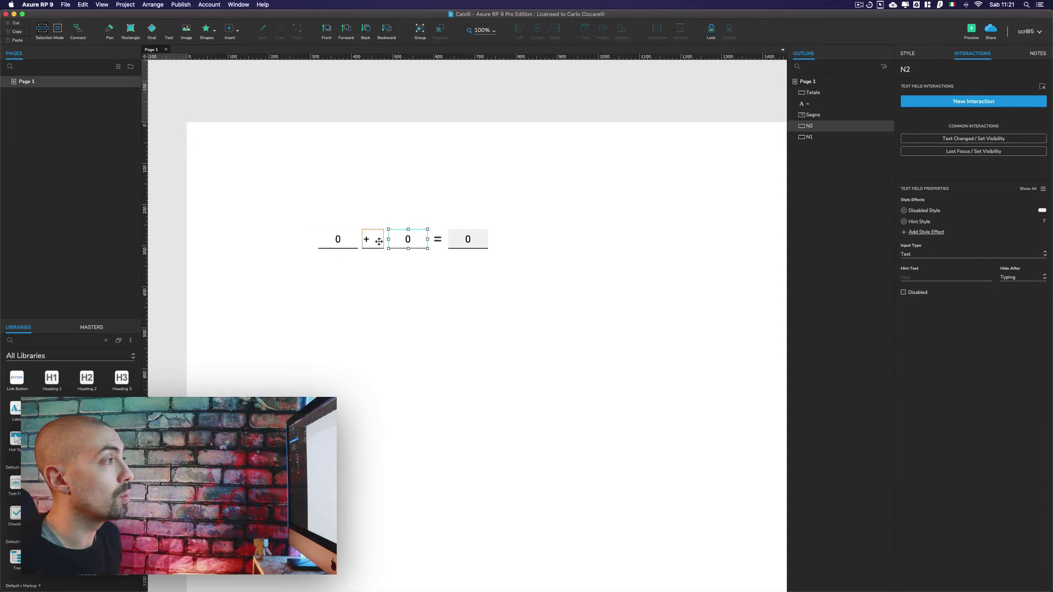
Review the names of the two number fields, the operator droplist and the result field.
click(378, 241)
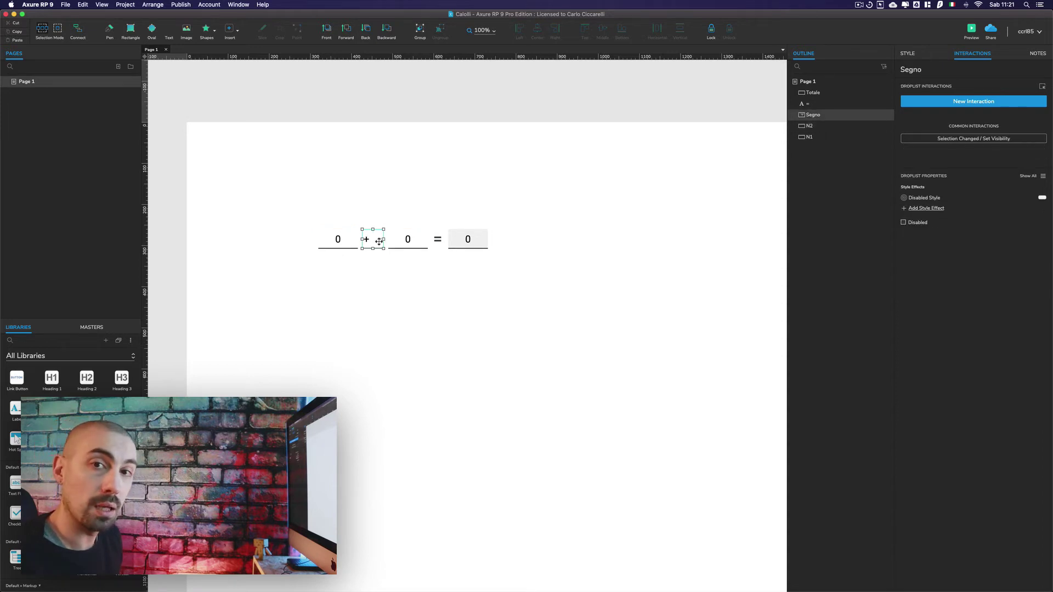
click(464, 241)
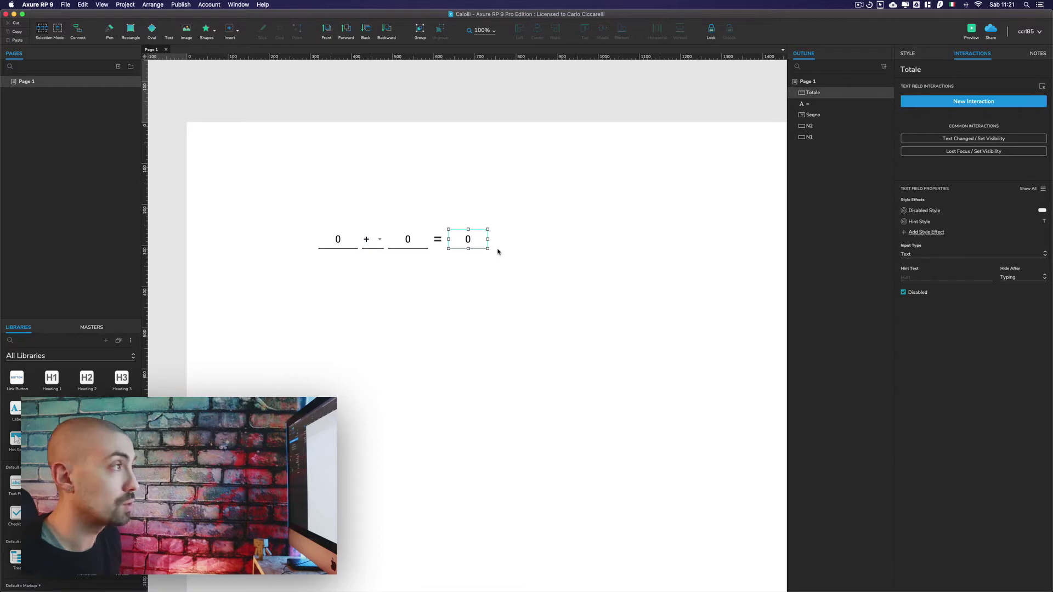
click(343, 239)
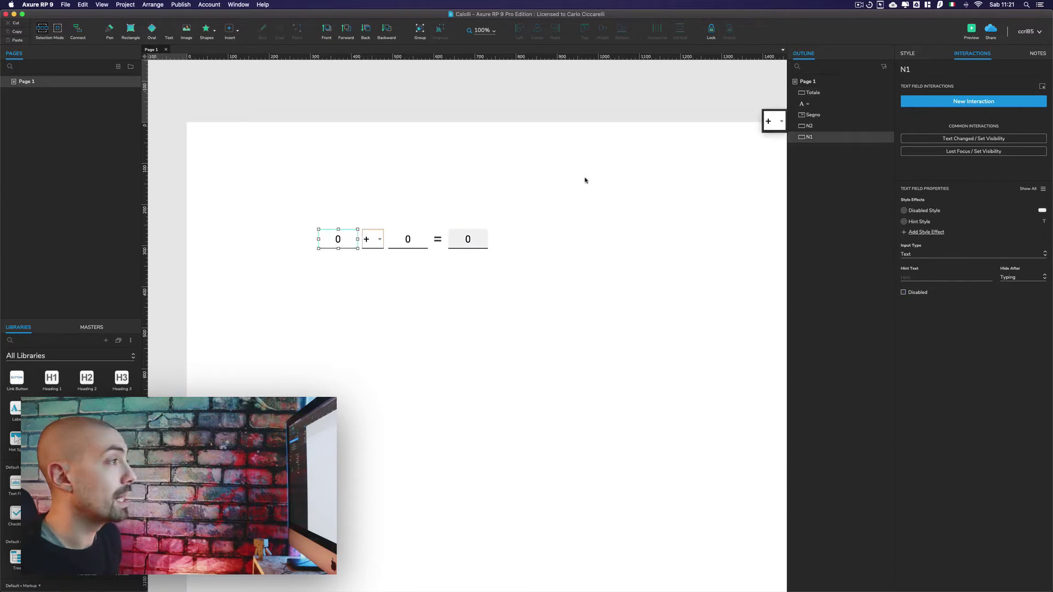
click(411, 234)
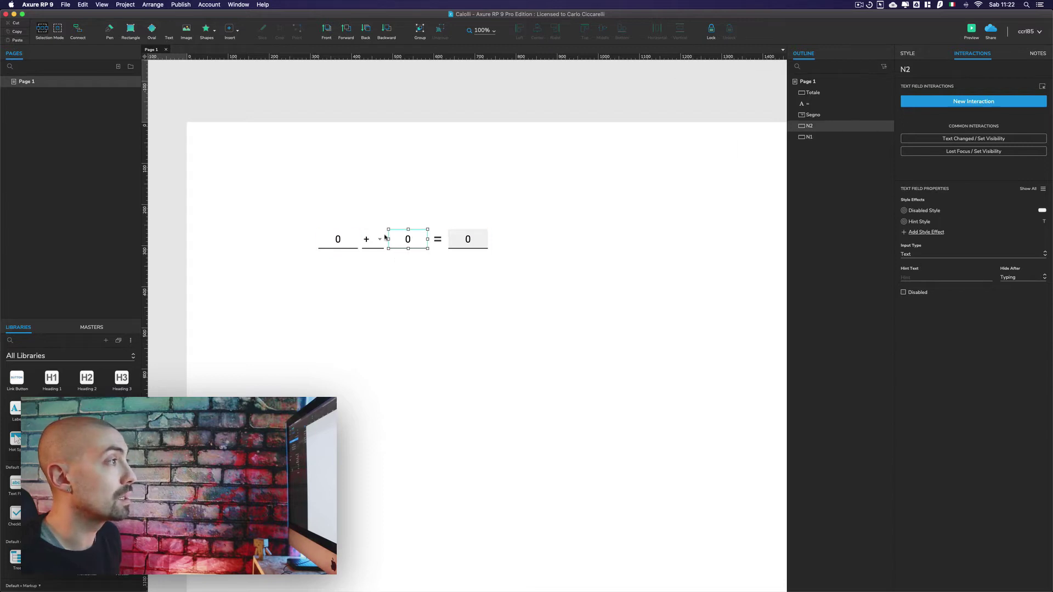
click(366, 239)
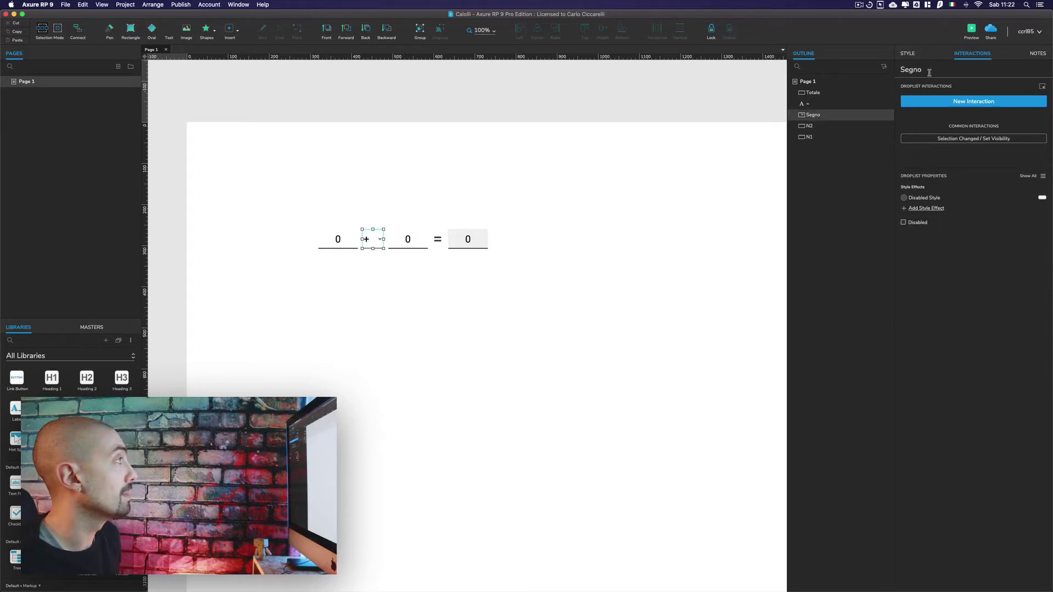
click(482, 241)
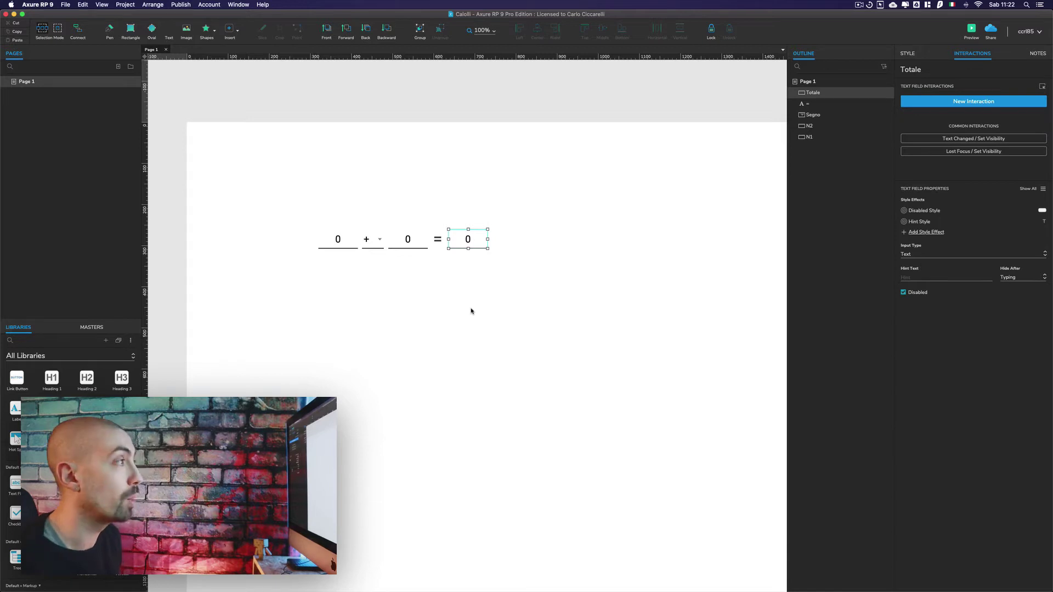
Add a Text Changed interaction with a Set Variable Value action to the first number field, N1.
click(339, 238)
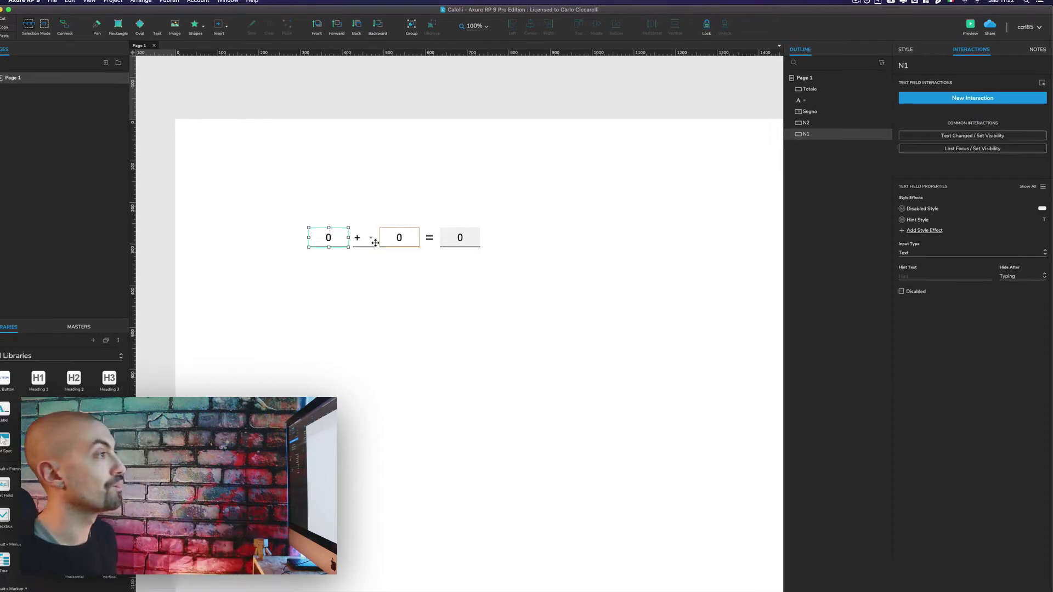
click(972, 135)
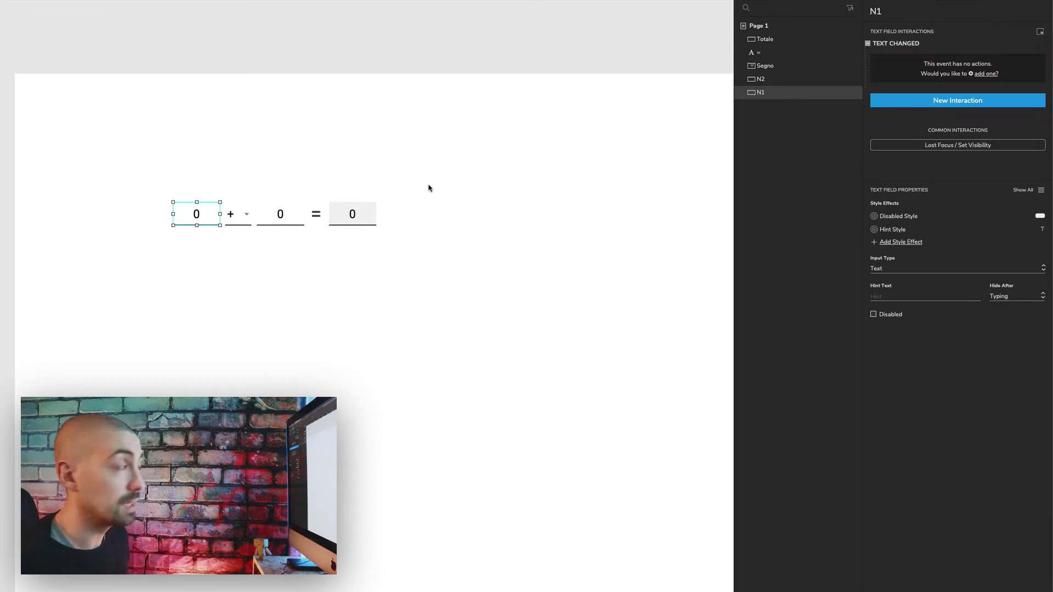
mouse_move(876, 47)
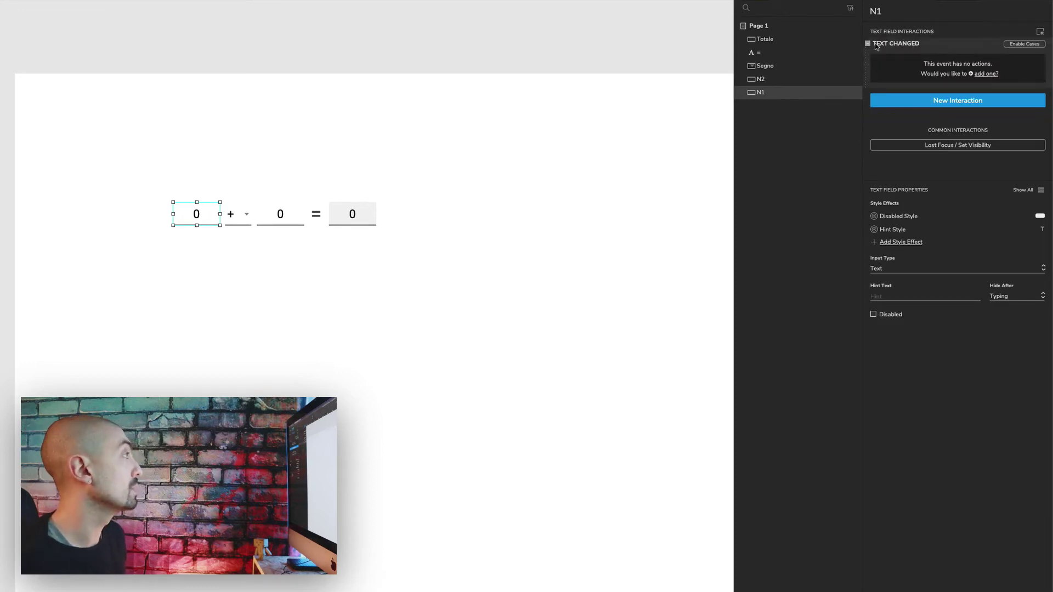
click(986, 73)
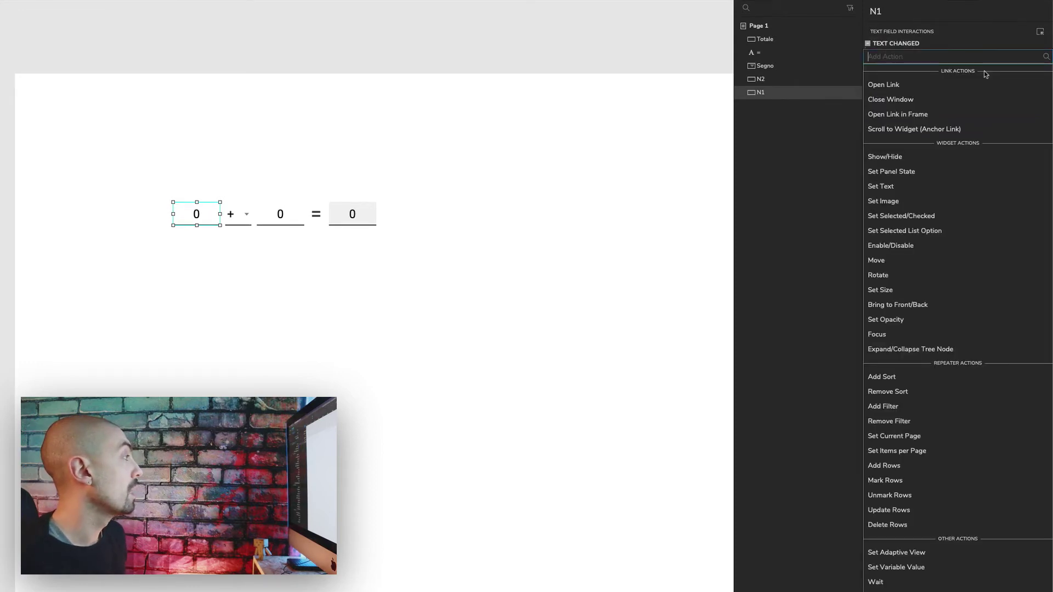
click(911, 568)
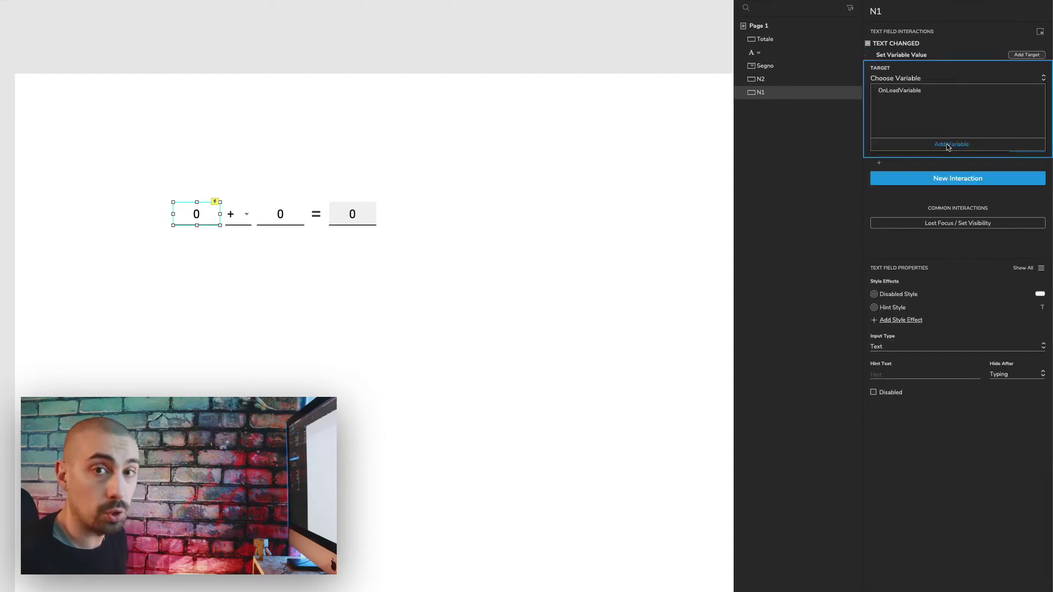
Create a global variable named N1 for the action's target.
click(948, 145)
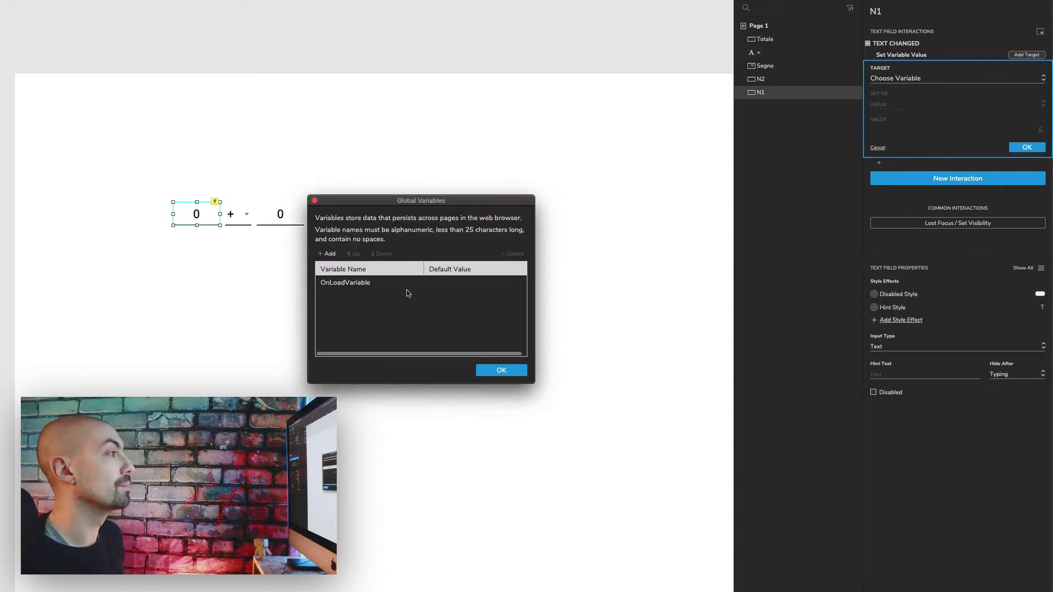
click(331, 254)
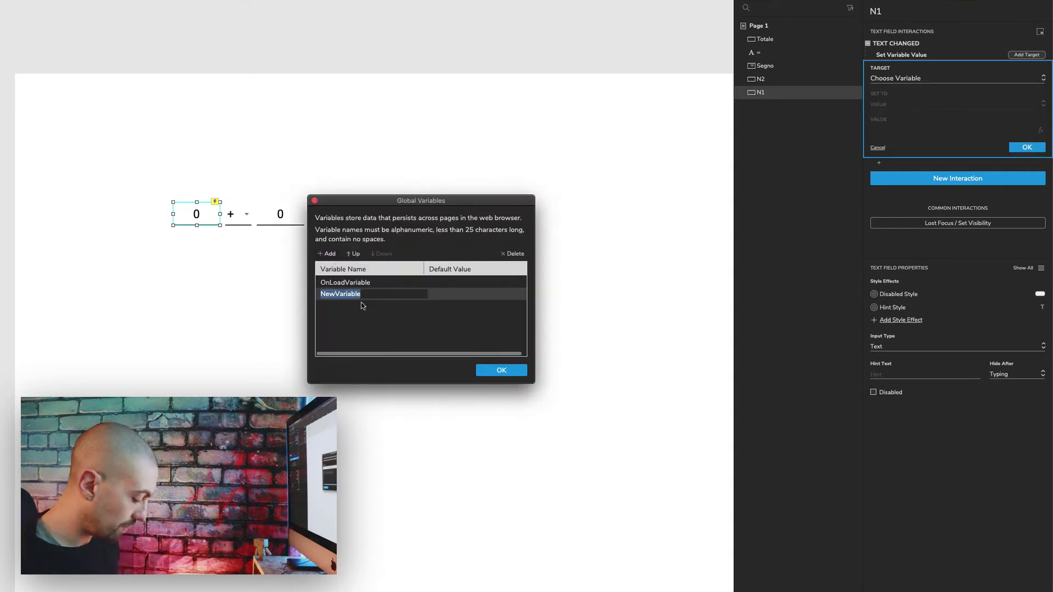
text(N1)
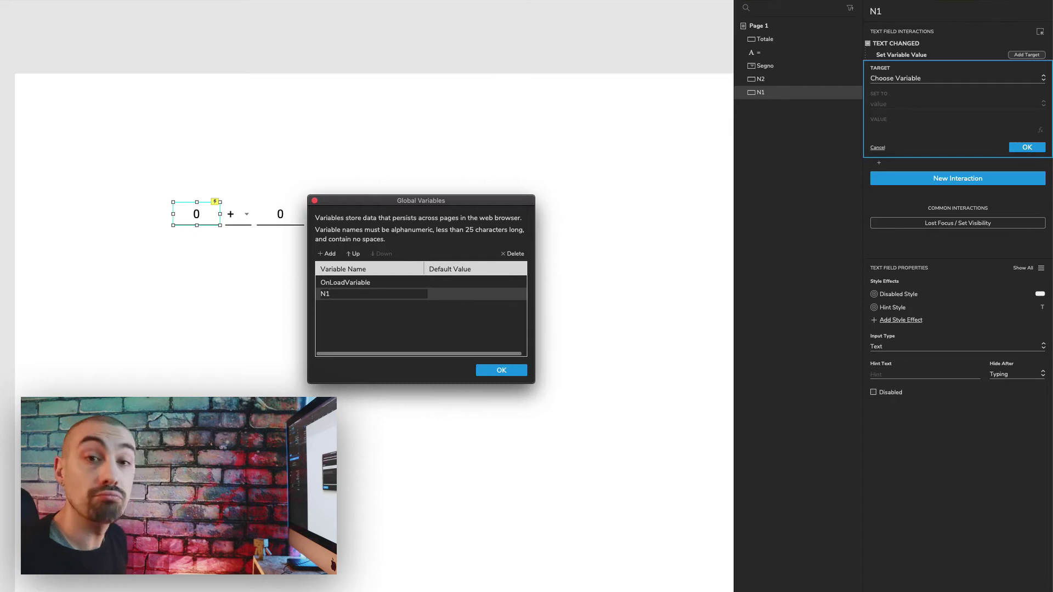
click(501, 370)
Target variable N1 in the action and set it to the text on widget This.
click(911, 78)
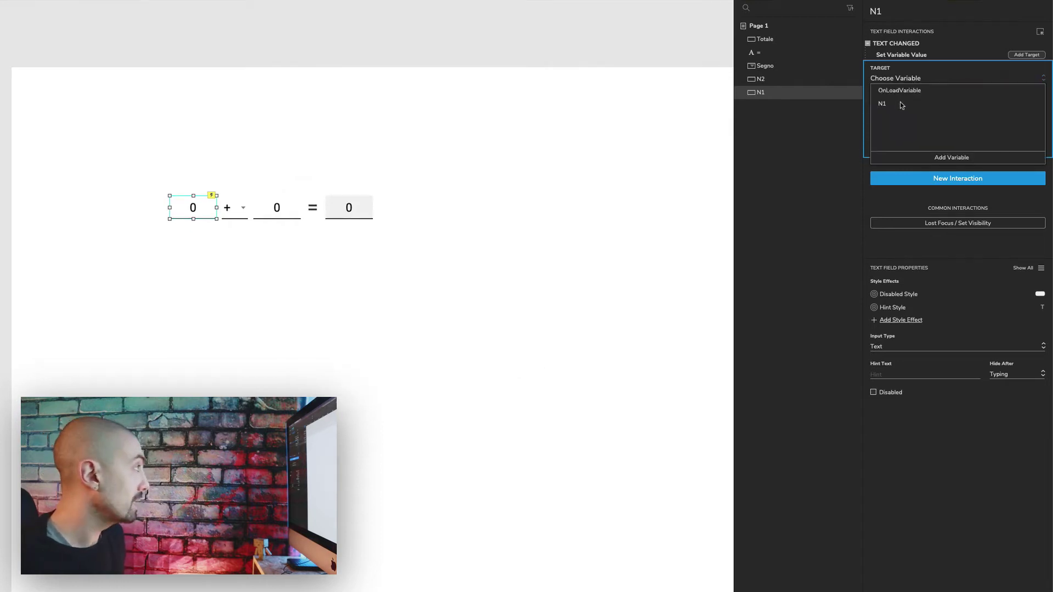
click(883, 104)
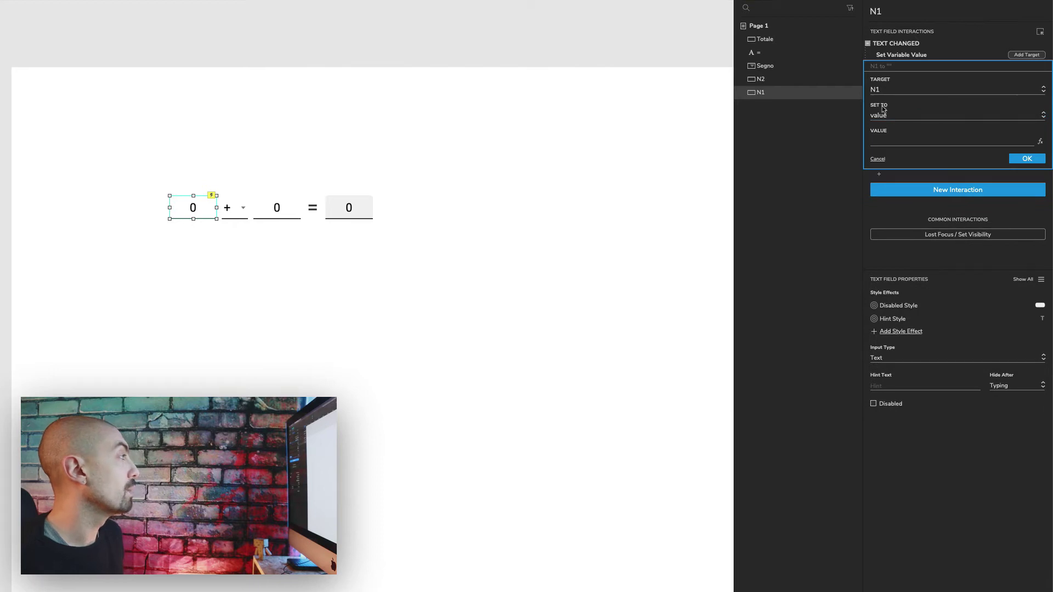
click(883, 109)
click(886, 171)
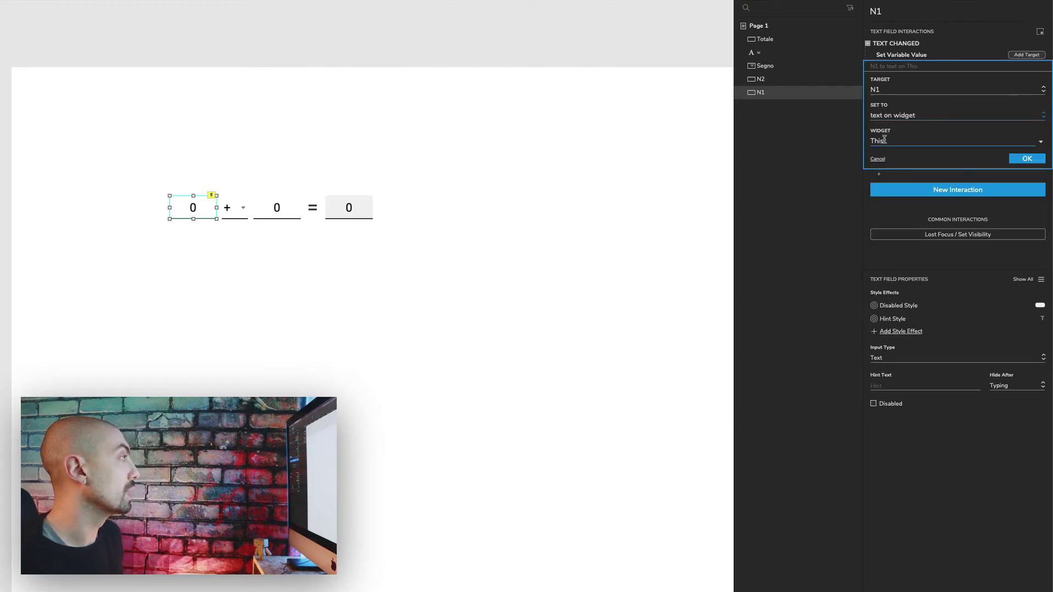
click(1023, 159)
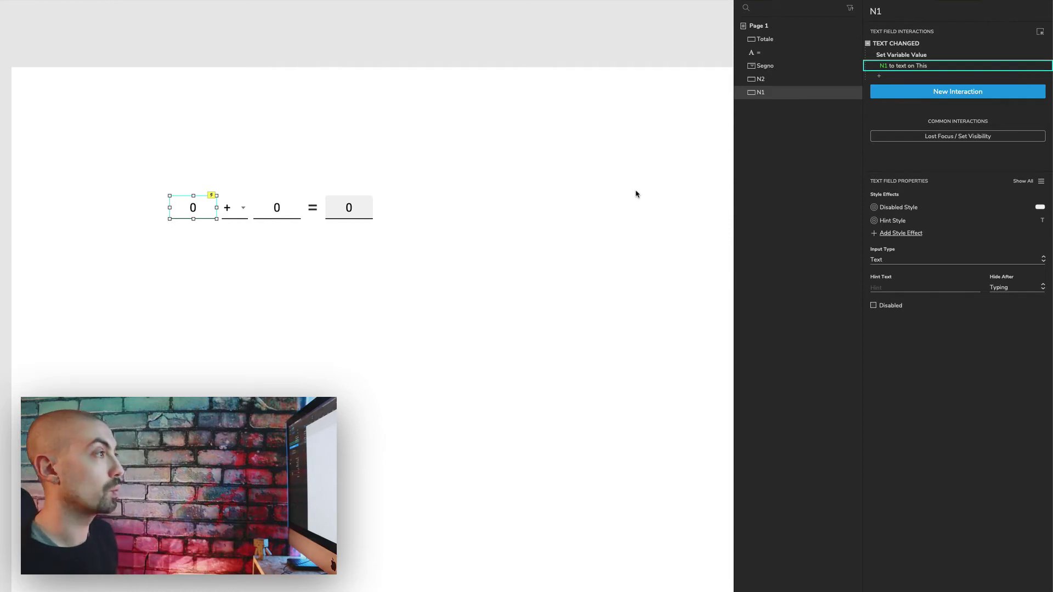
Copy the Set Variable Value action from field N1 to the second number field, N2.
click(936, 52)
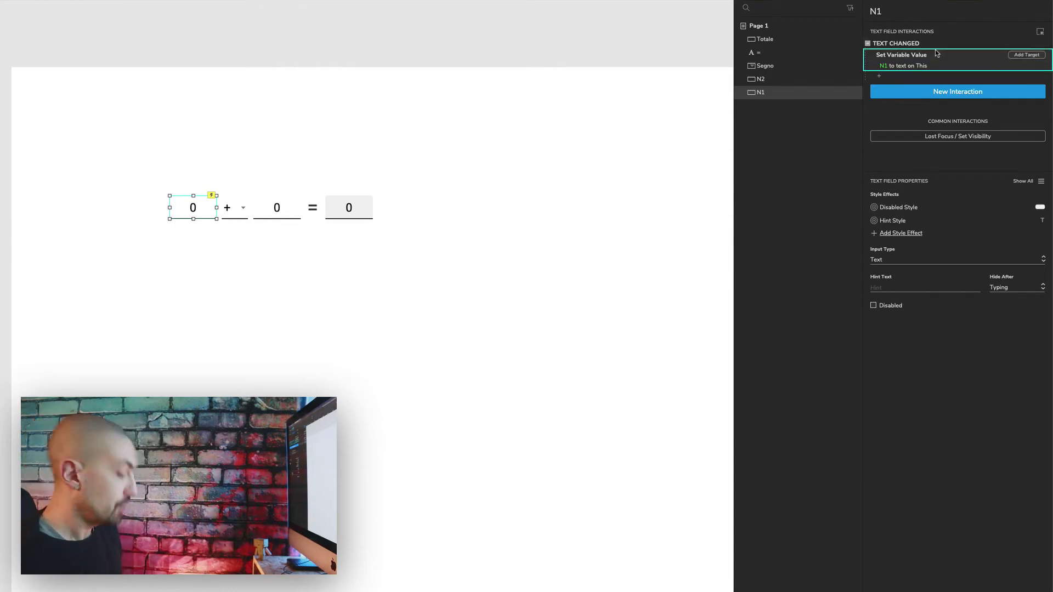
click(277, 207)
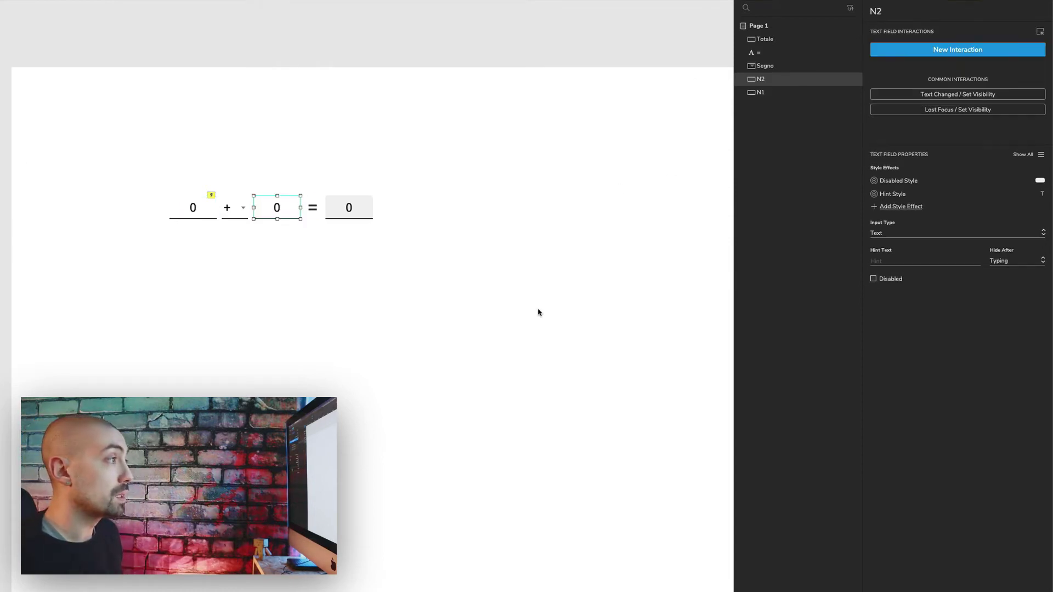
key(super+v)
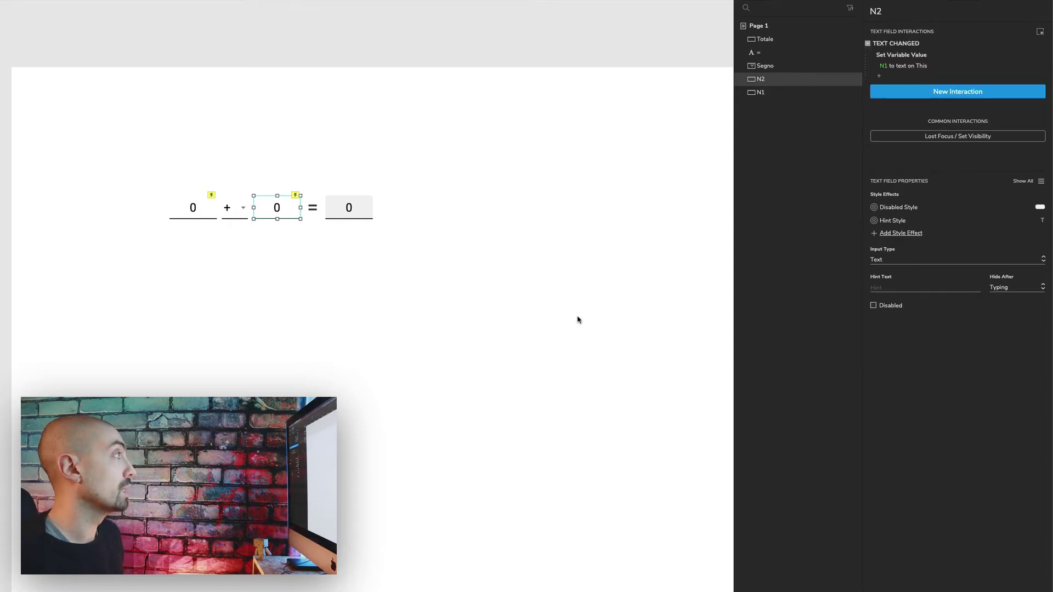
Create a global variable named N2 from the target list of the copied action on field N2.
click(905, 66)
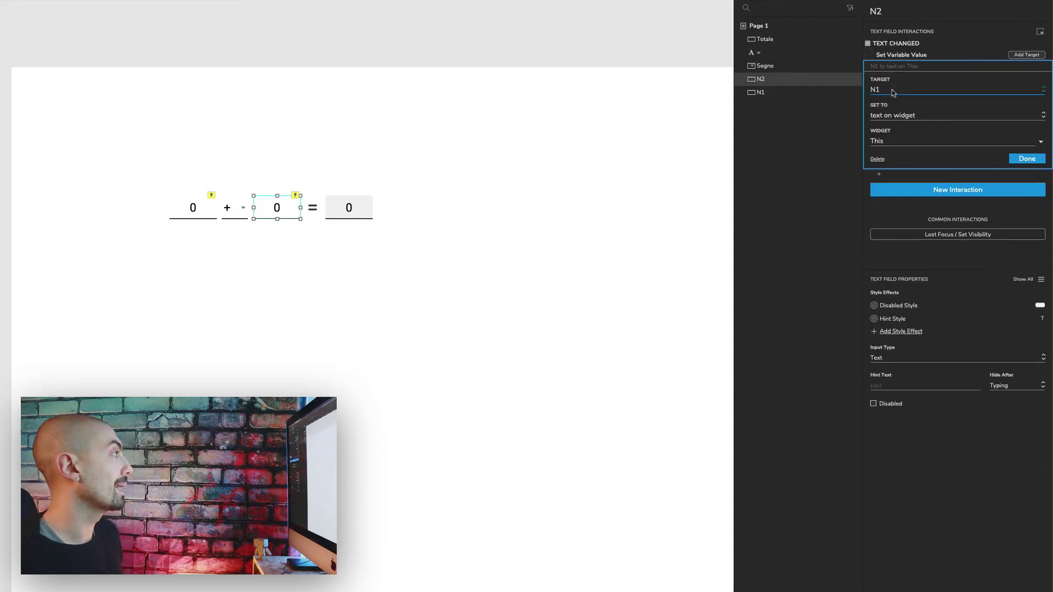
click(892, 90)
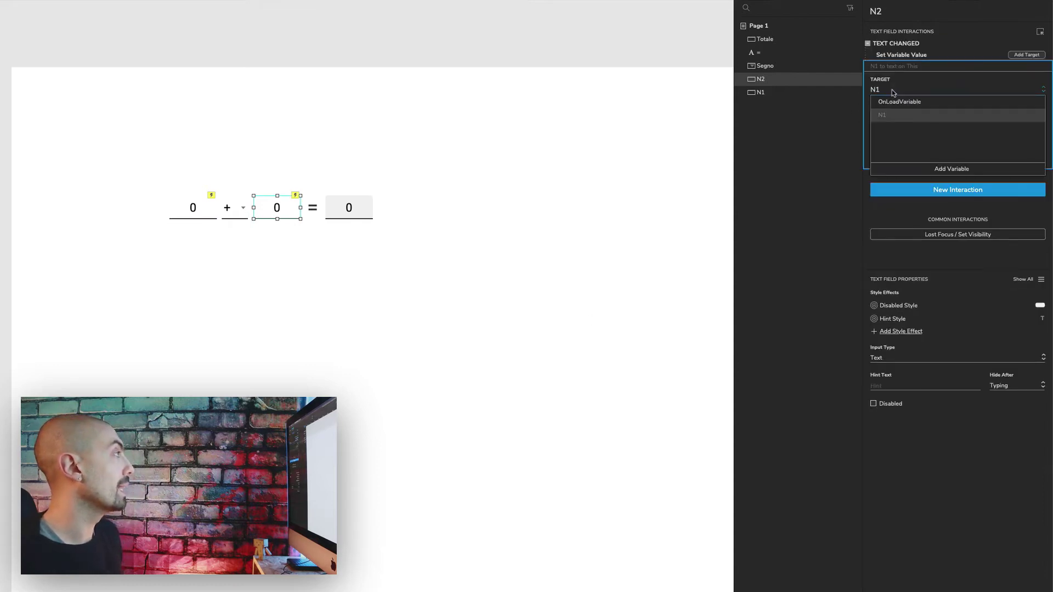
click(950, 169)
click(328, 253)
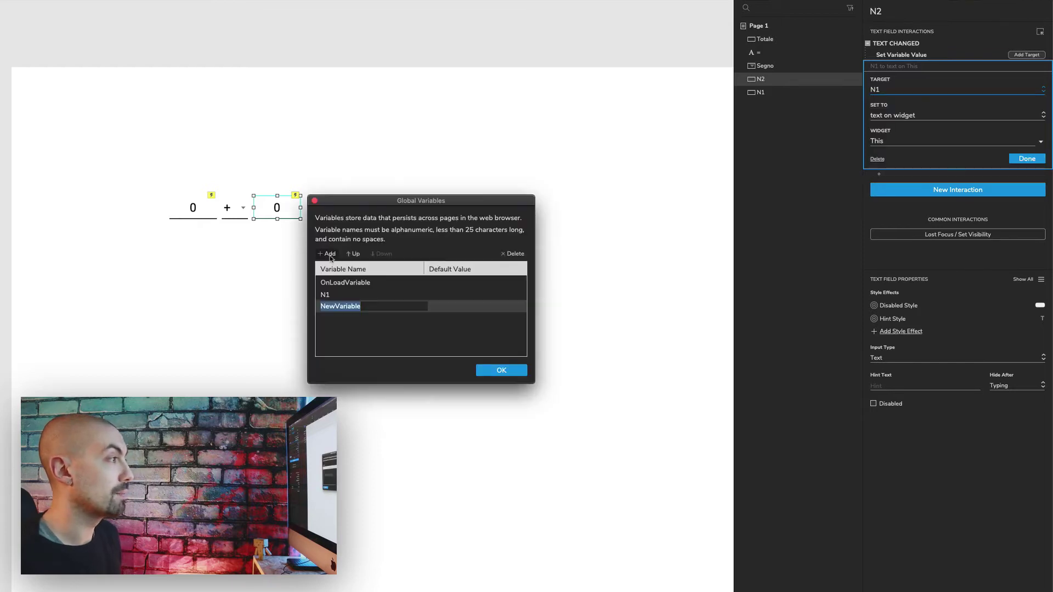
text(N2)
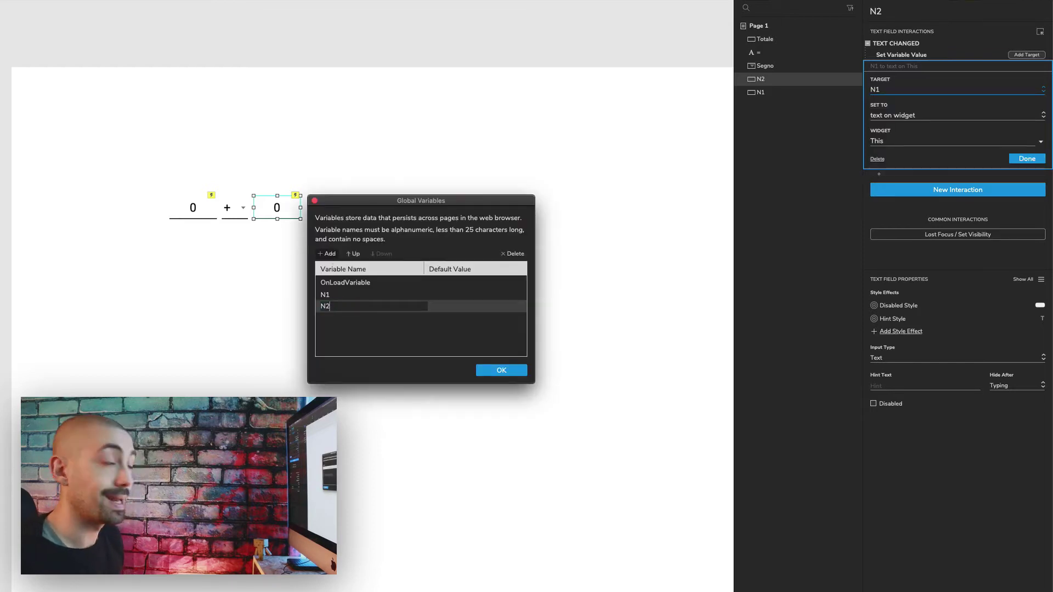
key(Return)
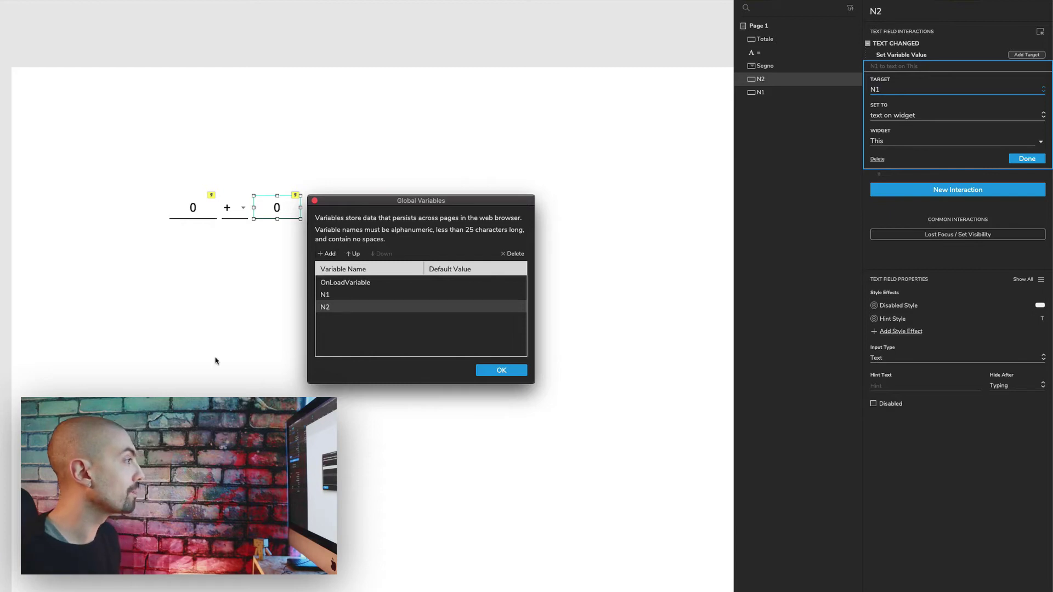
click(519, 374)
click(1027, 158)
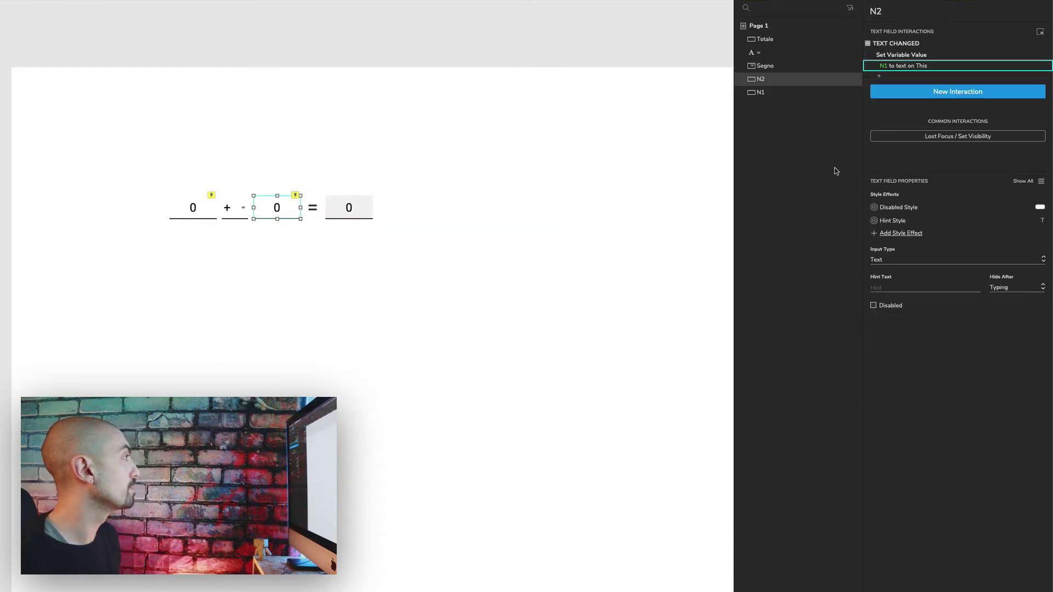
Change the target variable of field N2's Set Variable Value action to N2.
click(887, 71)
click(886, 90)
click(889, 130)
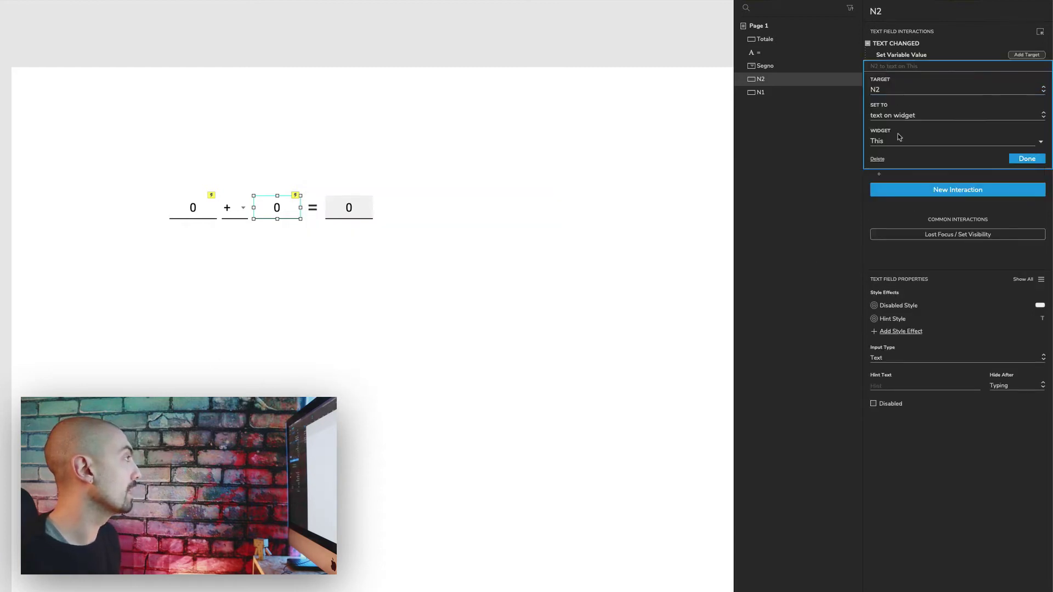
click(1026, 161)
Add a Selection Changed interaction to the Segno droplist with a Set Text action targeting Totale.
click(200, 210)
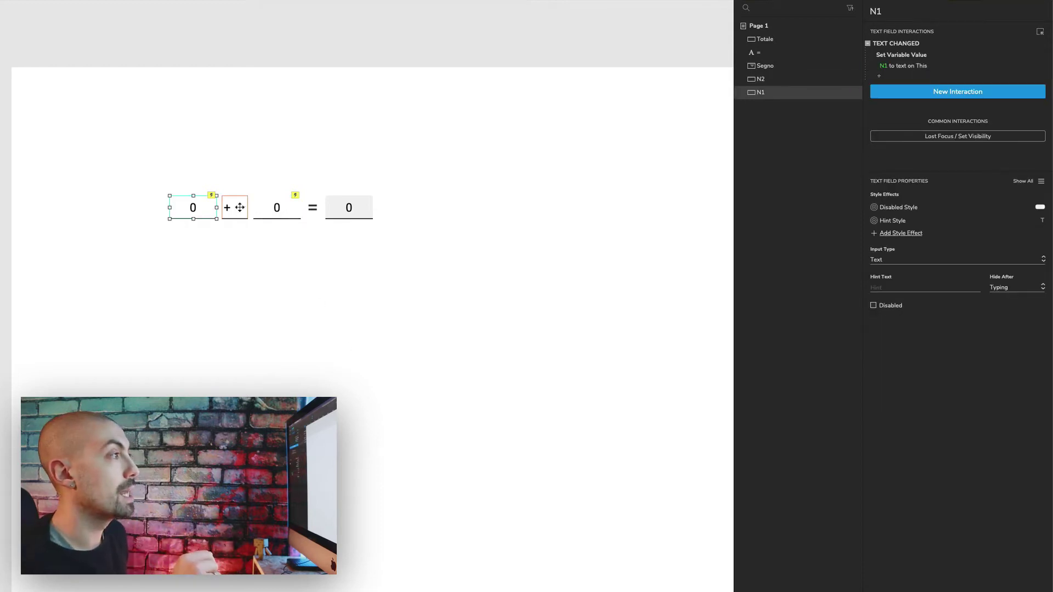
click(240, 207)
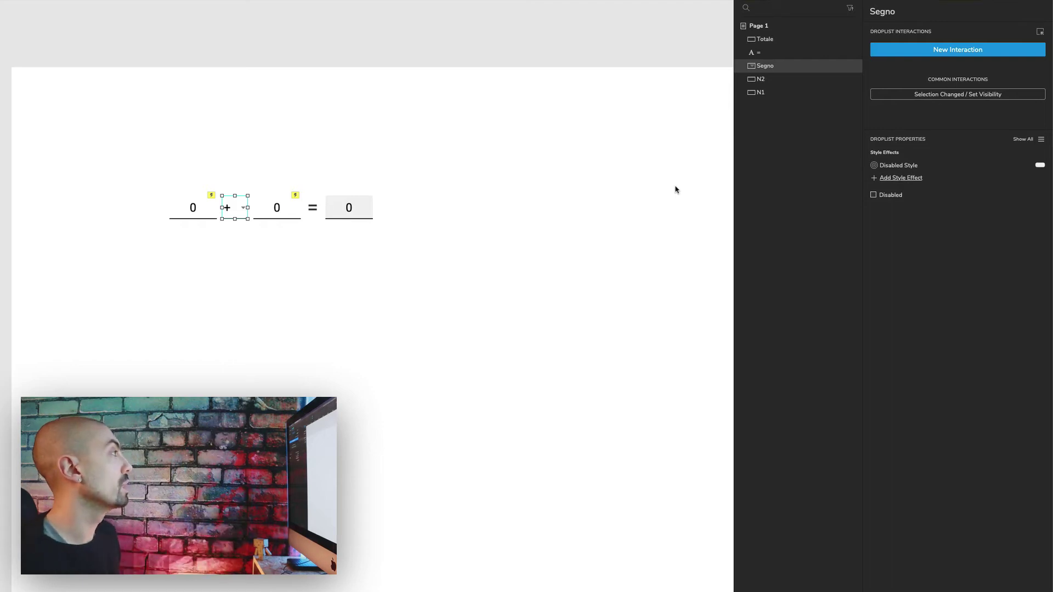
click(947, 52)
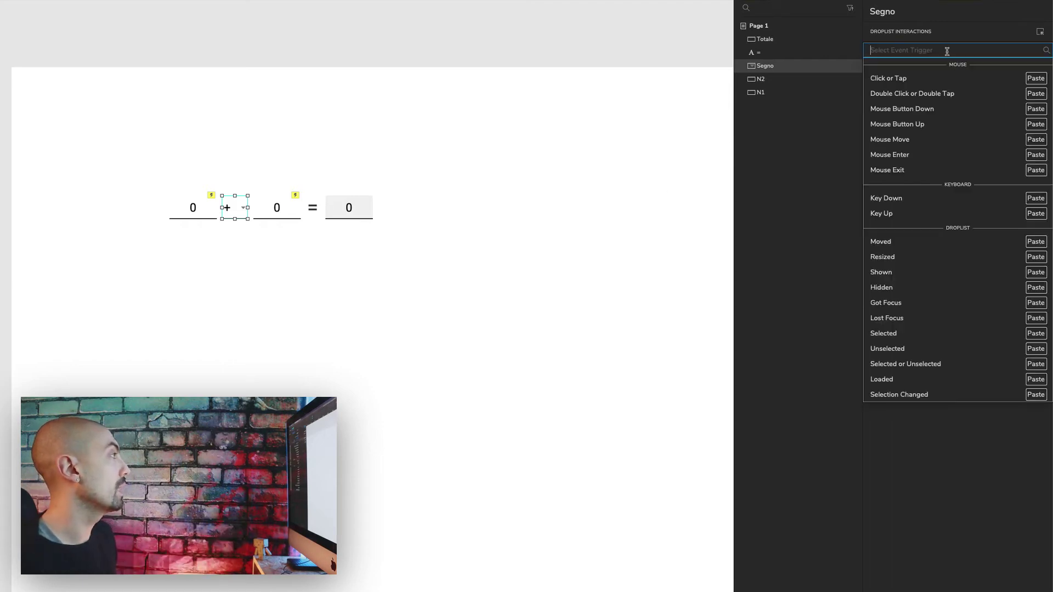
click(889, 396)
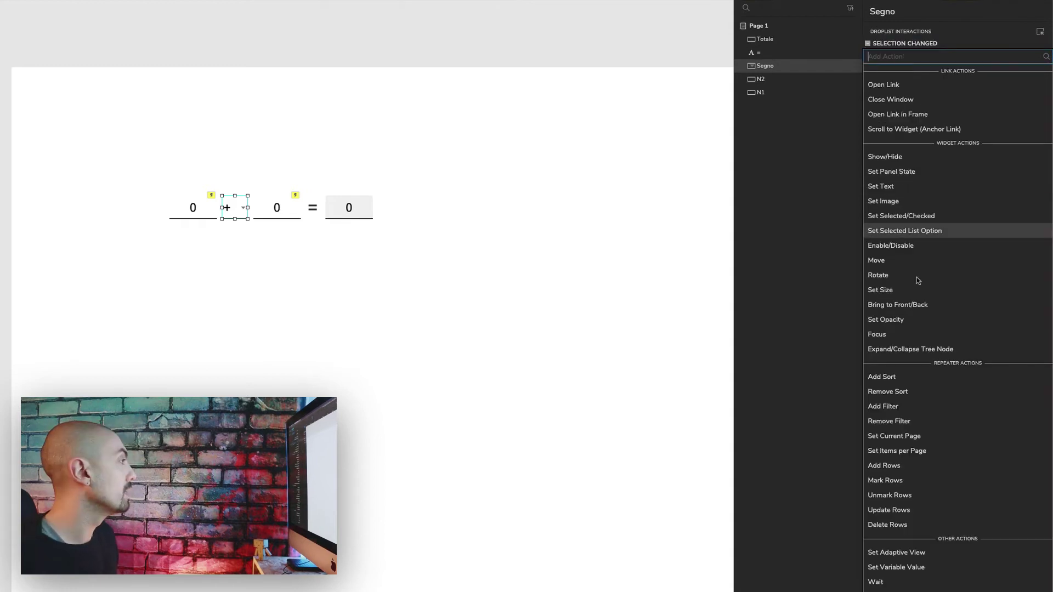
click(893, 186)
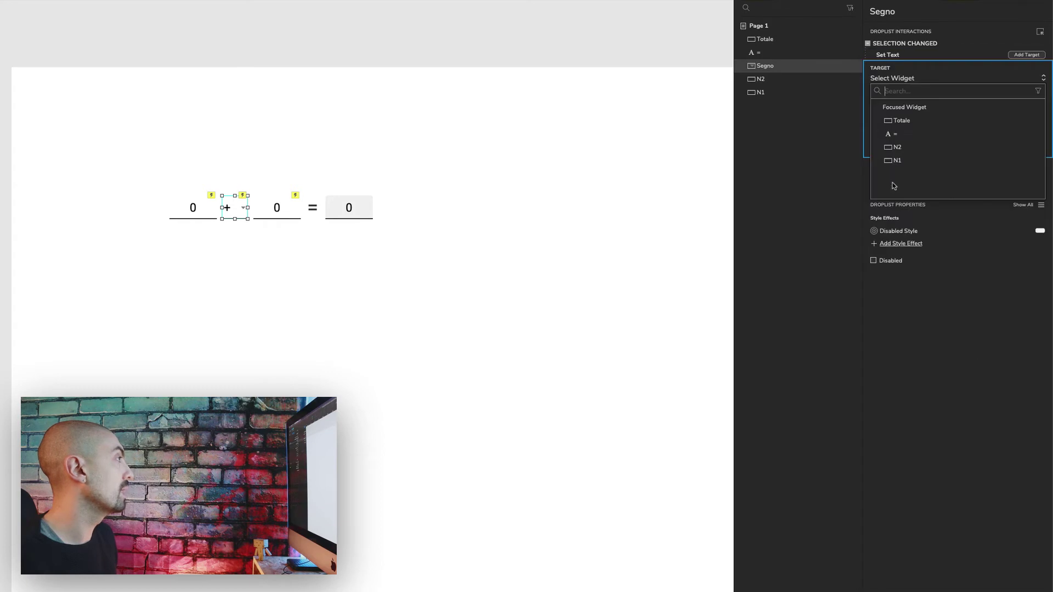
click(898, 122)
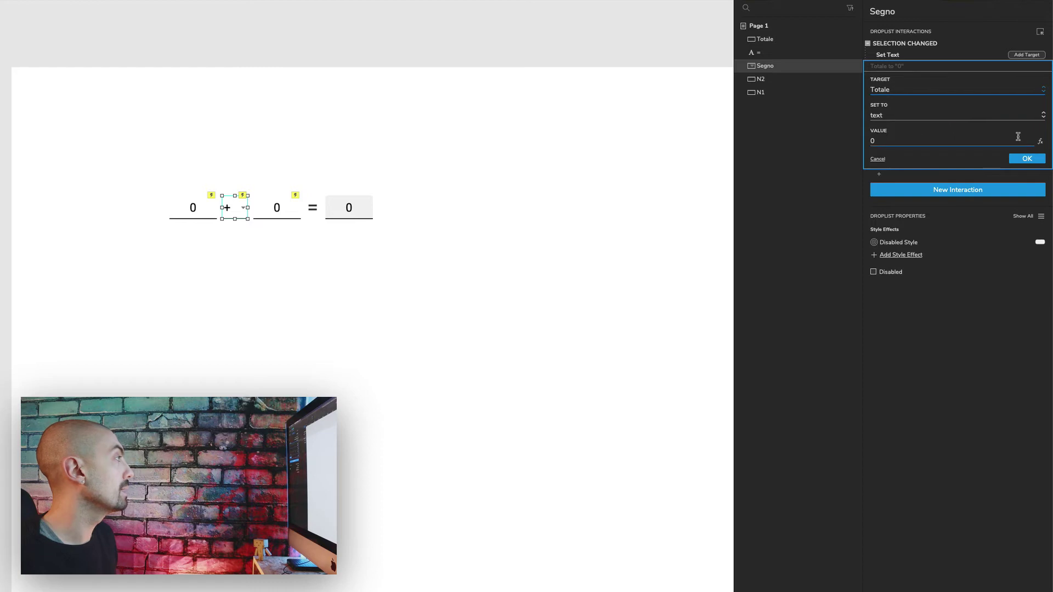
Set the text value for Totale to the expression [[N1 + N2]] using the global variables N1 and N2.
click(1040, 141)
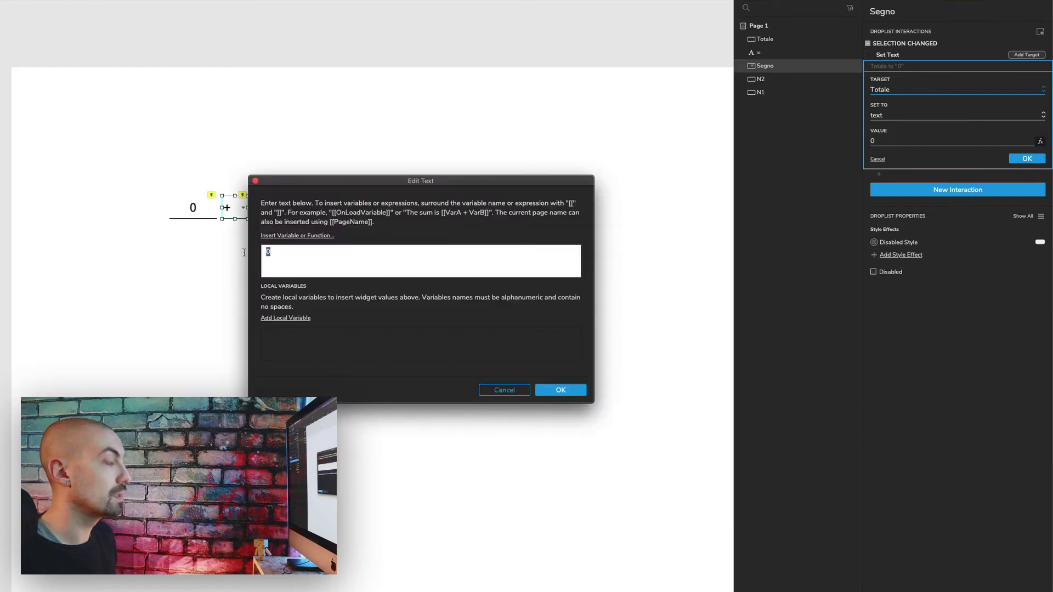
click(282, 235)
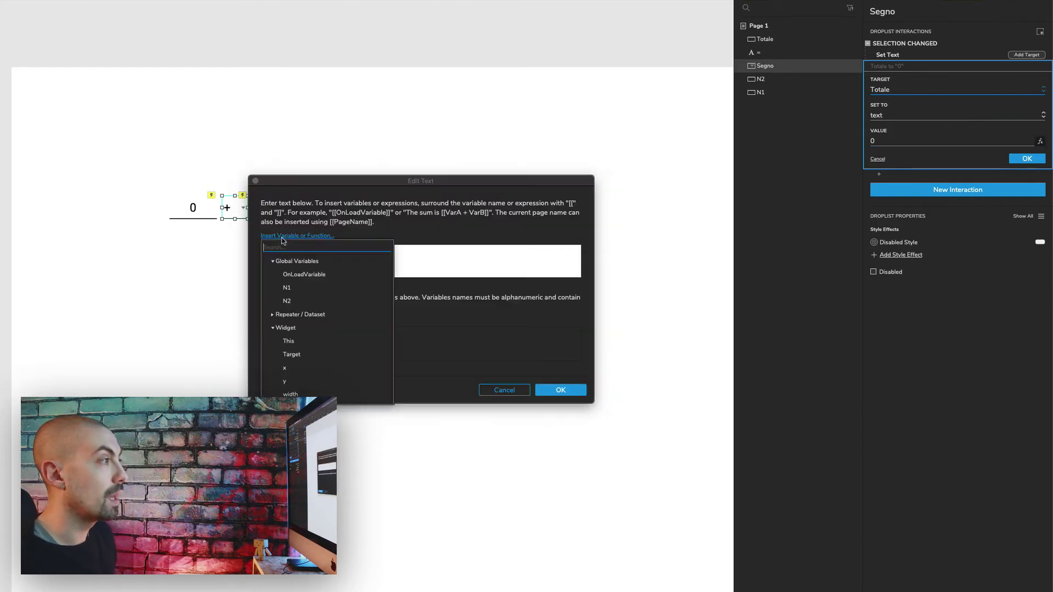
click(286, 288)
click(280, 252)
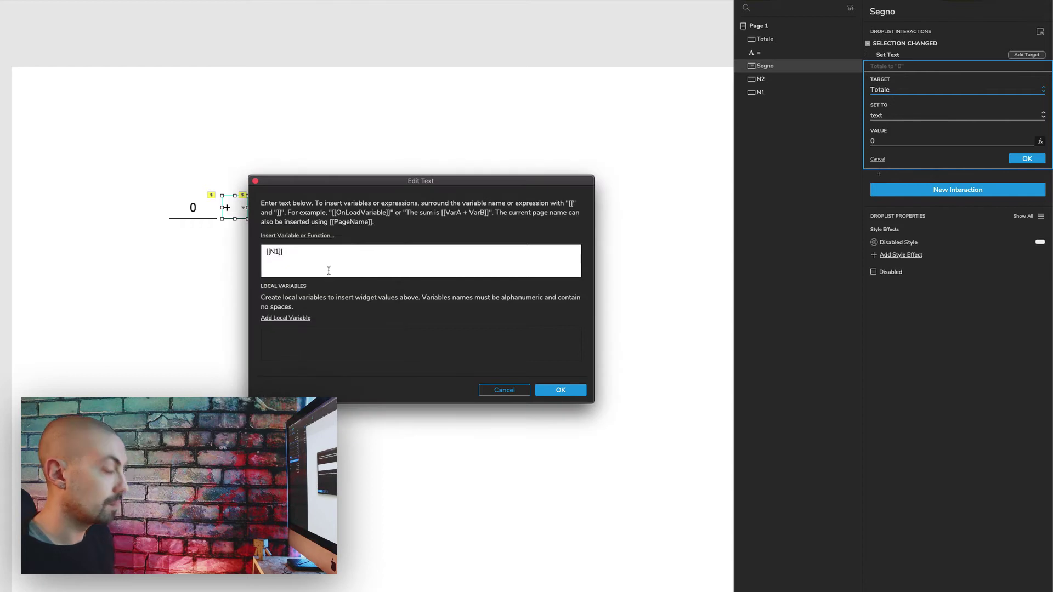
text(+)
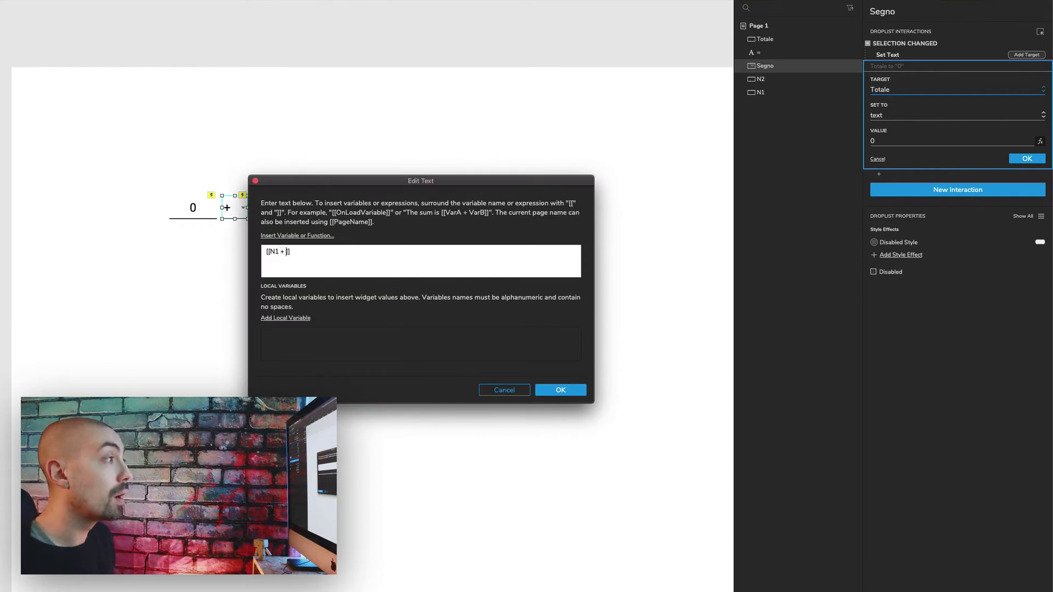
click(296, 235)
click(290, 303)
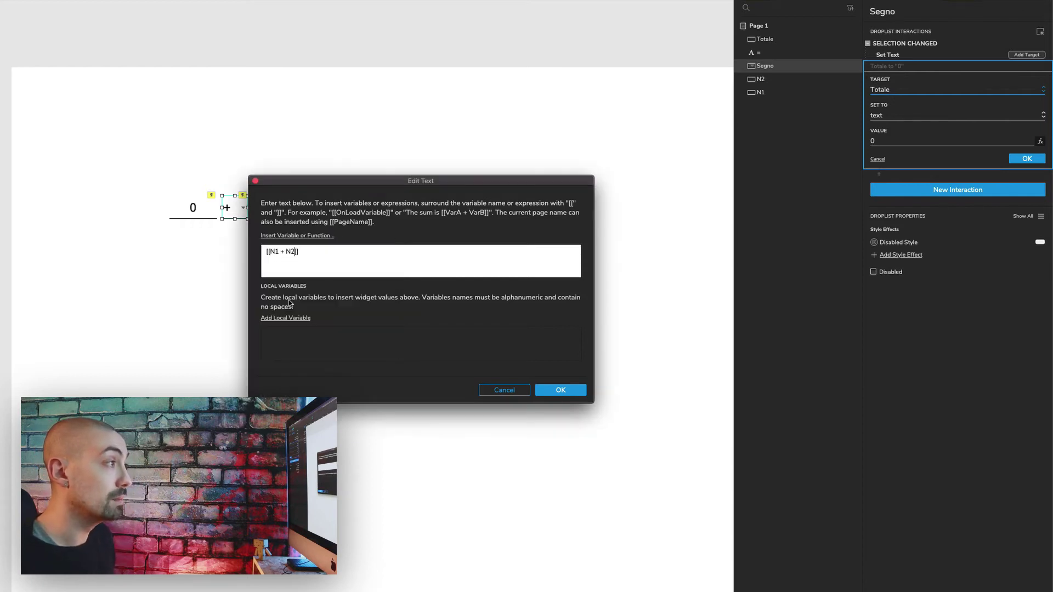
click(548, 389)
click(1024, 159)
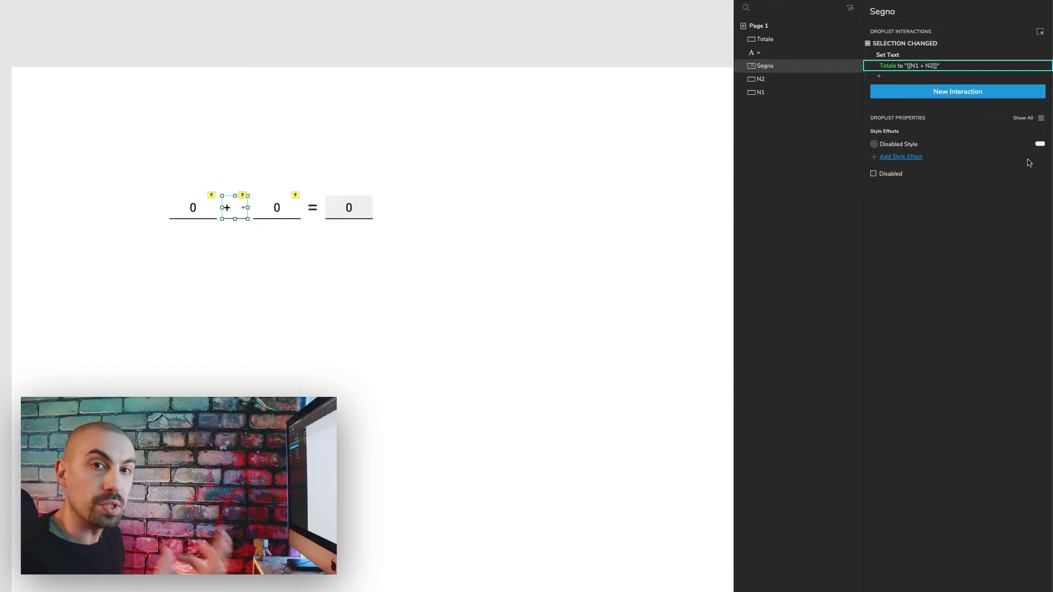
Enable cases on Segno's Selection Changed event with the condition selected option of This equals +.
click(1023, 44)
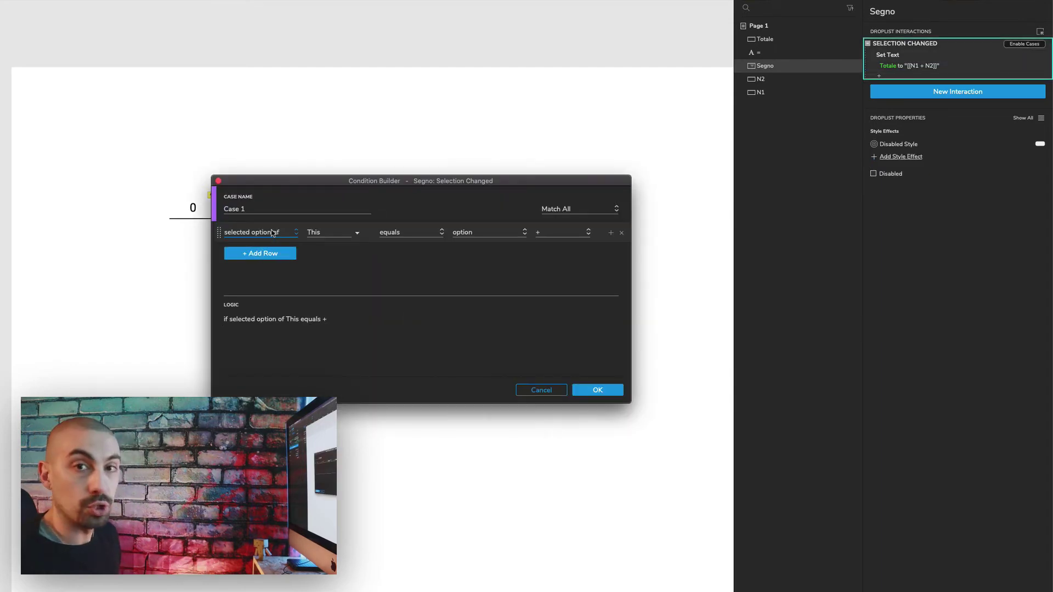
click(272, 233)
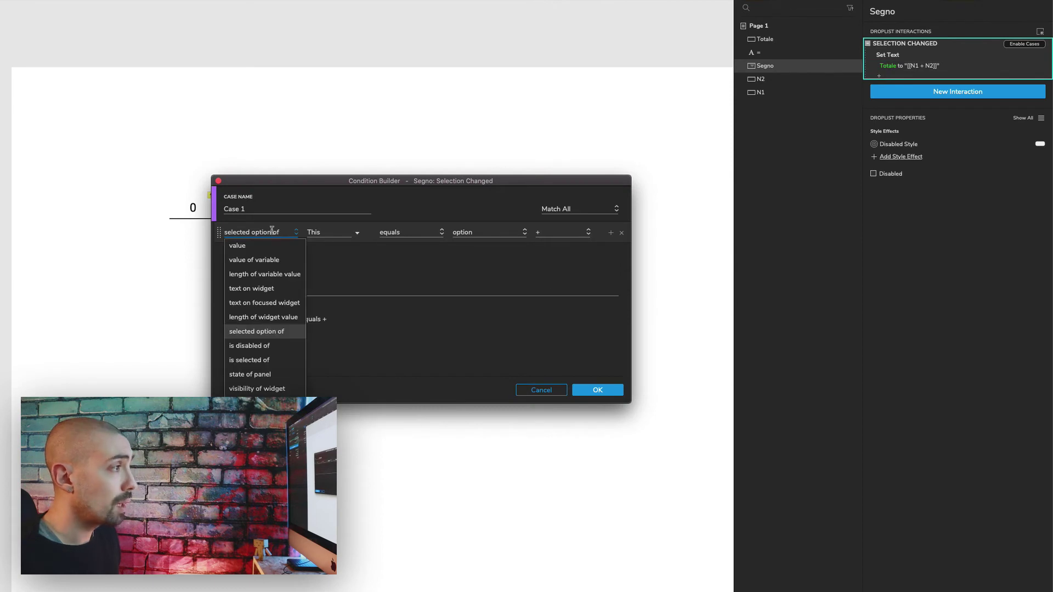
click(262, 333)
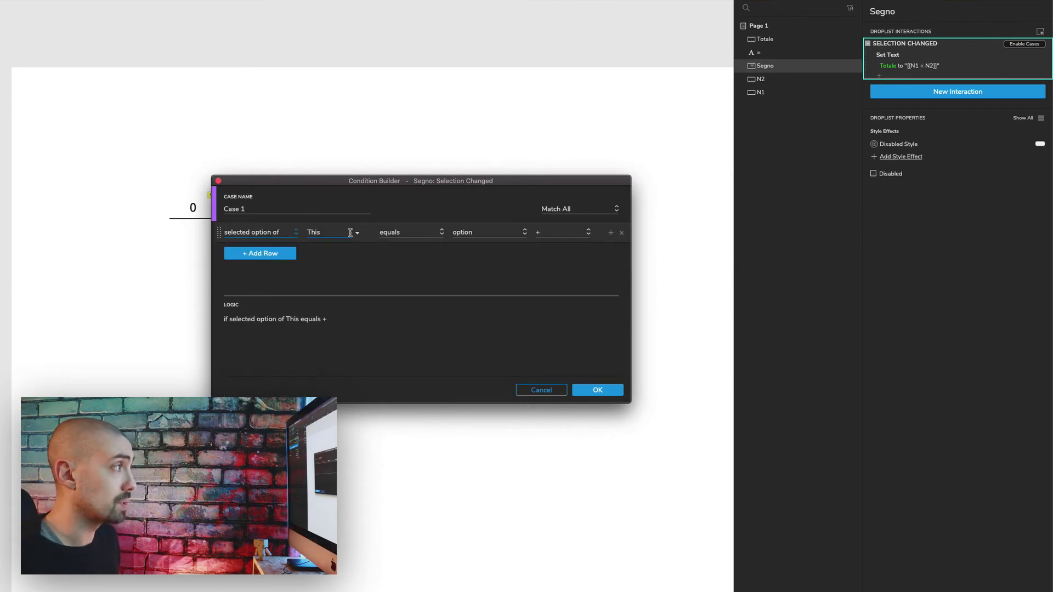
click(592, 392)
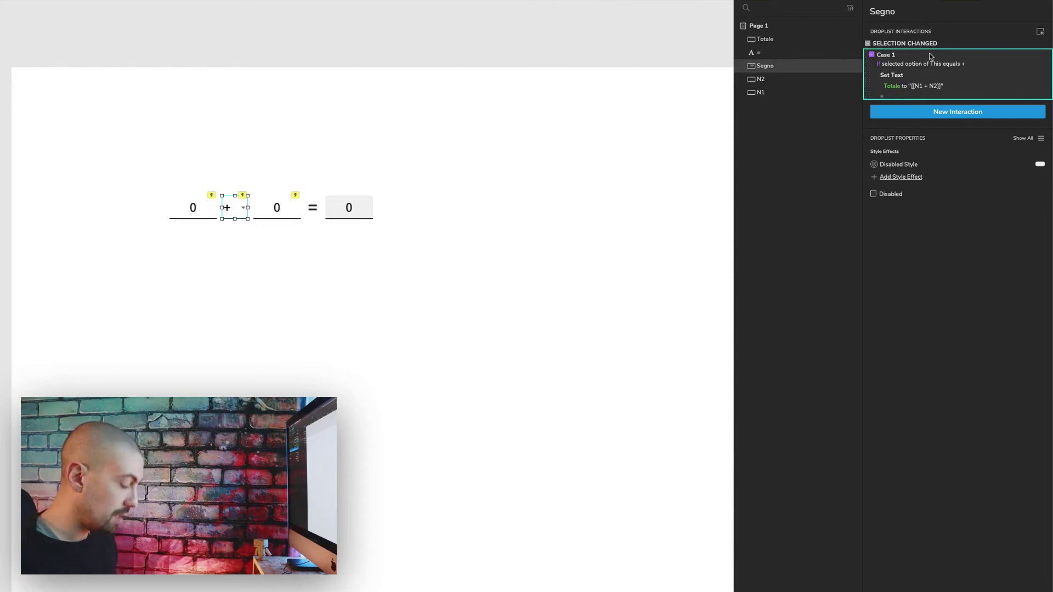
Duplicate the + case in Segno's Selection Changed event and switch the copy from Else If to If.
key(super+c)
key(super+v)
right_click(918, 115)
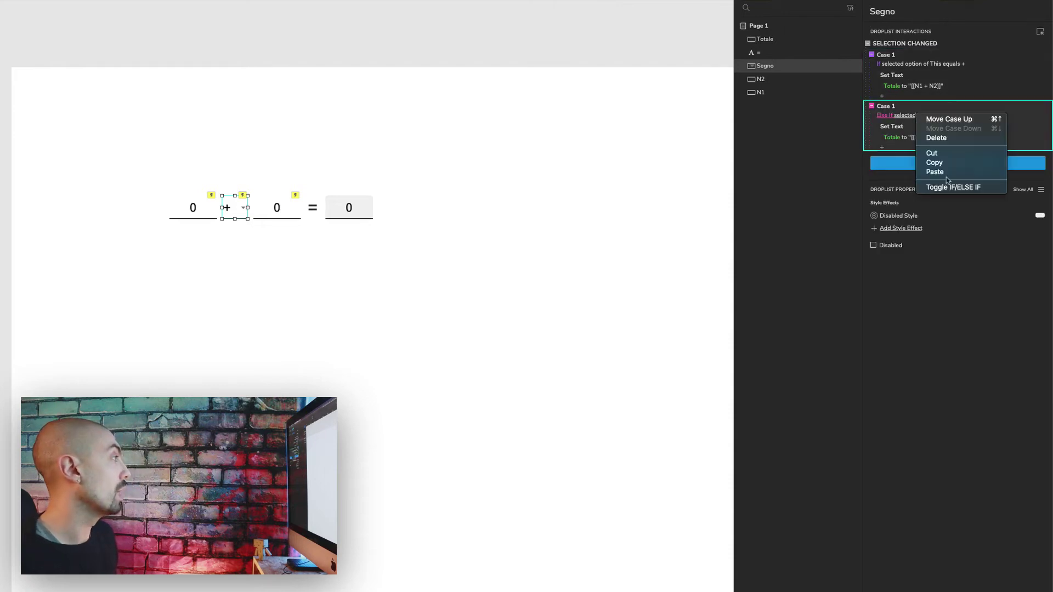
click(952, 187)
Change the second case's condition to selected option of This equals -.
click(946, 118)
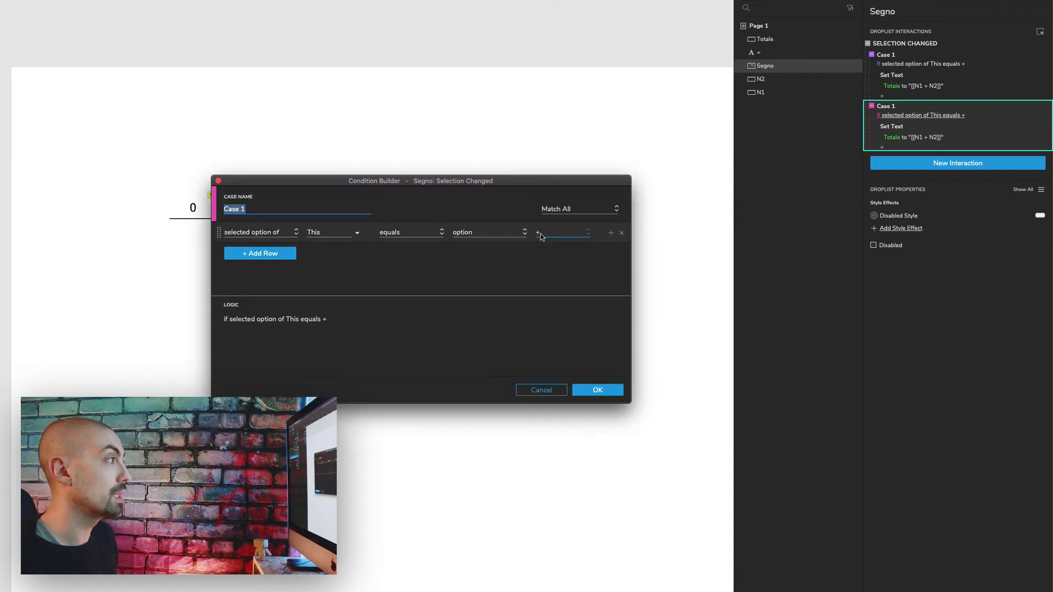
click(540, 236)
click(545, 259)
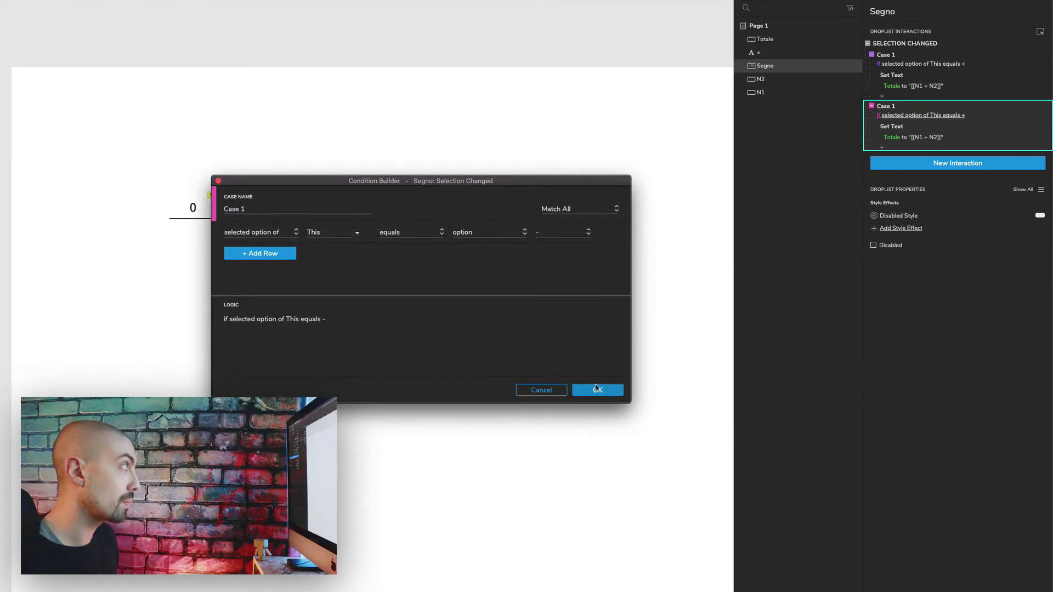
click(597, 388)
Set the Totale text value in the - case to [[N1 - N2]].
click(913, 138)
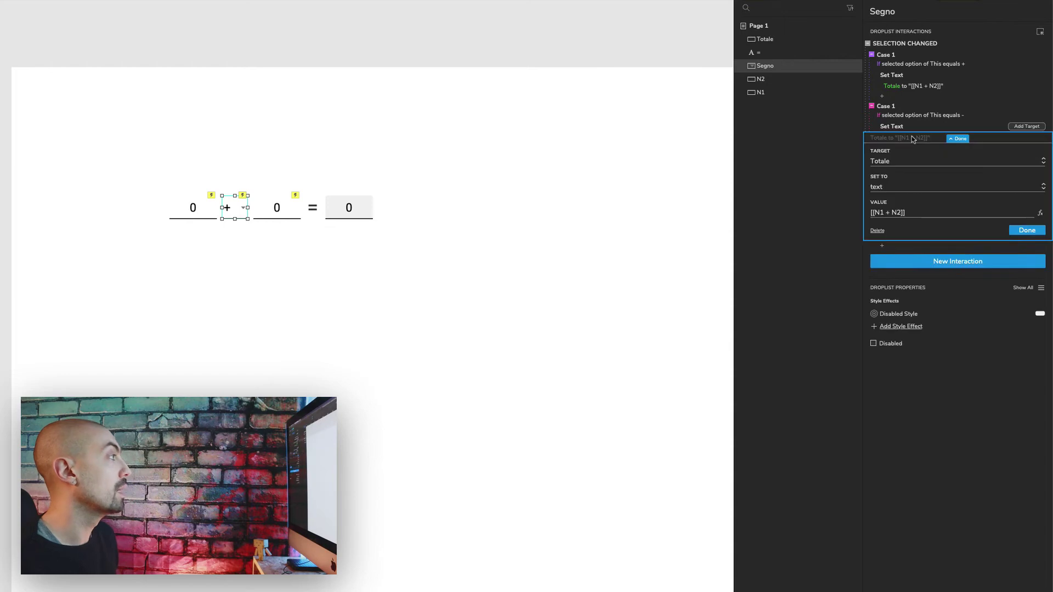
click(888, 212)
key(BackSpace)
text(-)
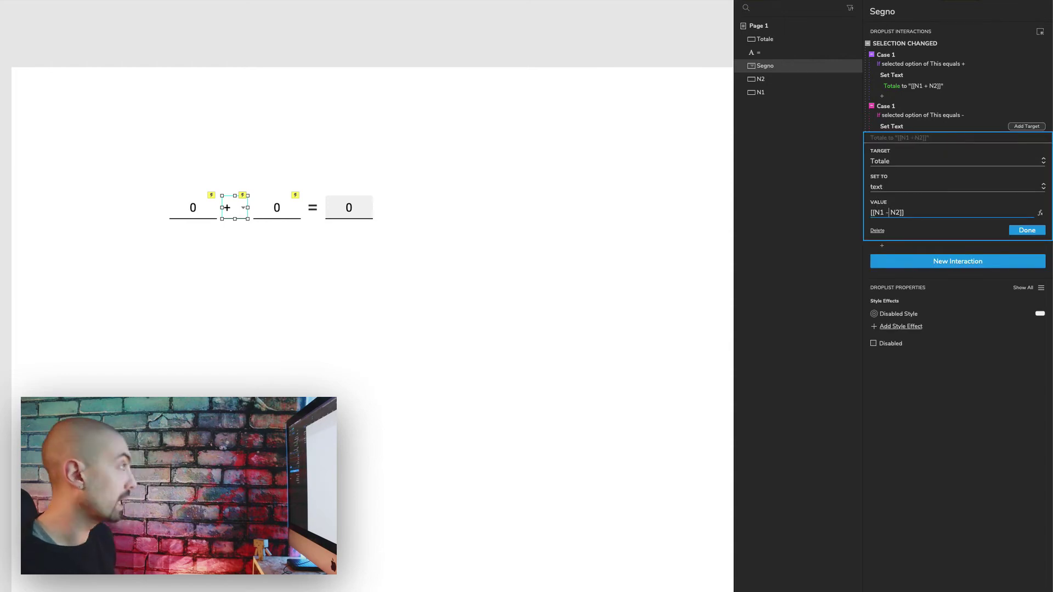
click(1026, 230)
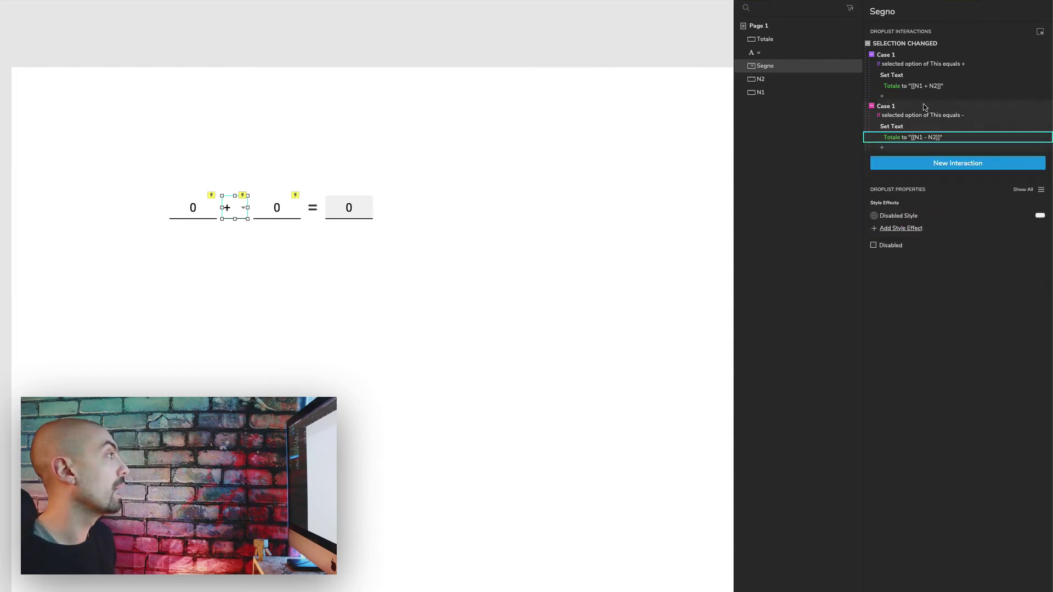
Duplicate the - case and change the copy's condition to selected option of This equals :.
key(ctrl+d)
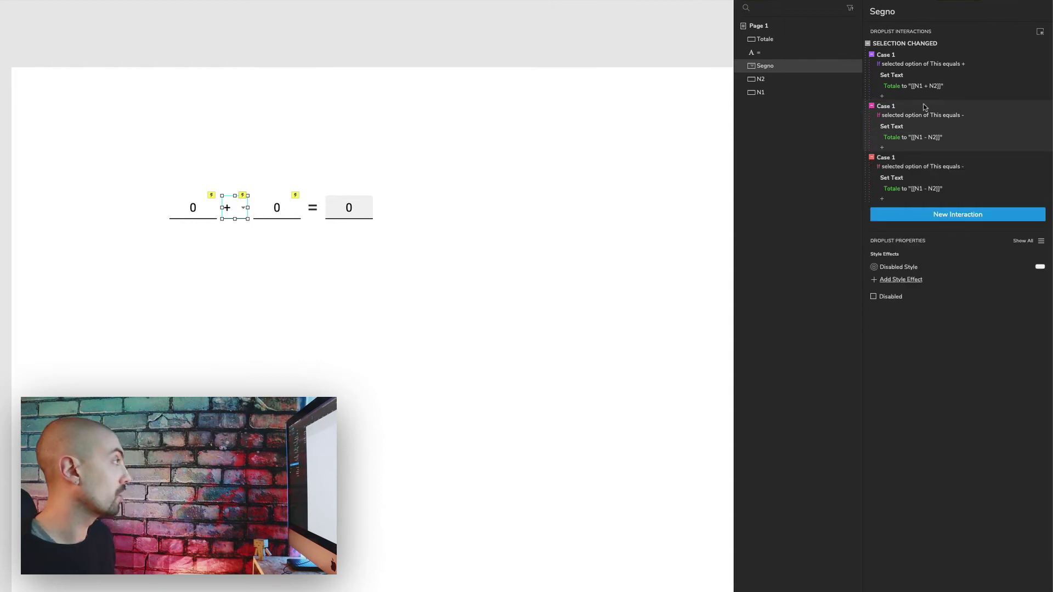
click(918, 167)
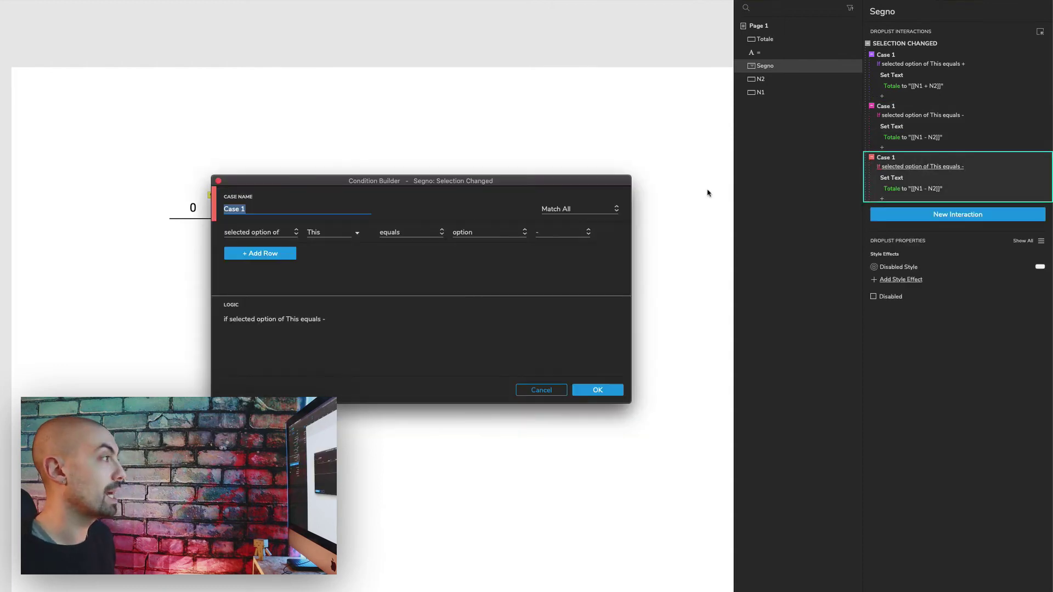
click(559, 233)
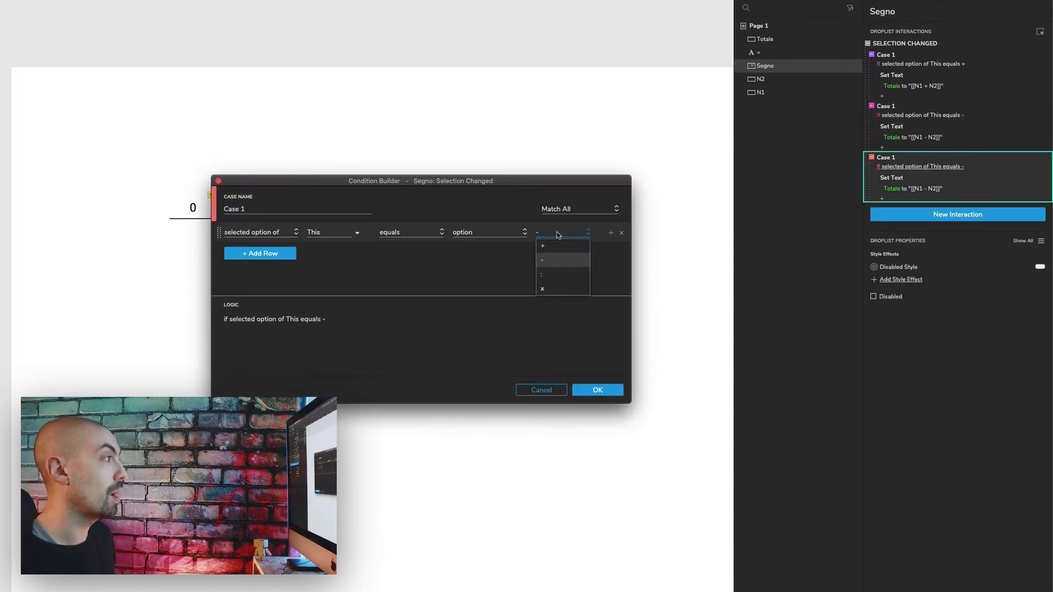
click(550, 276)
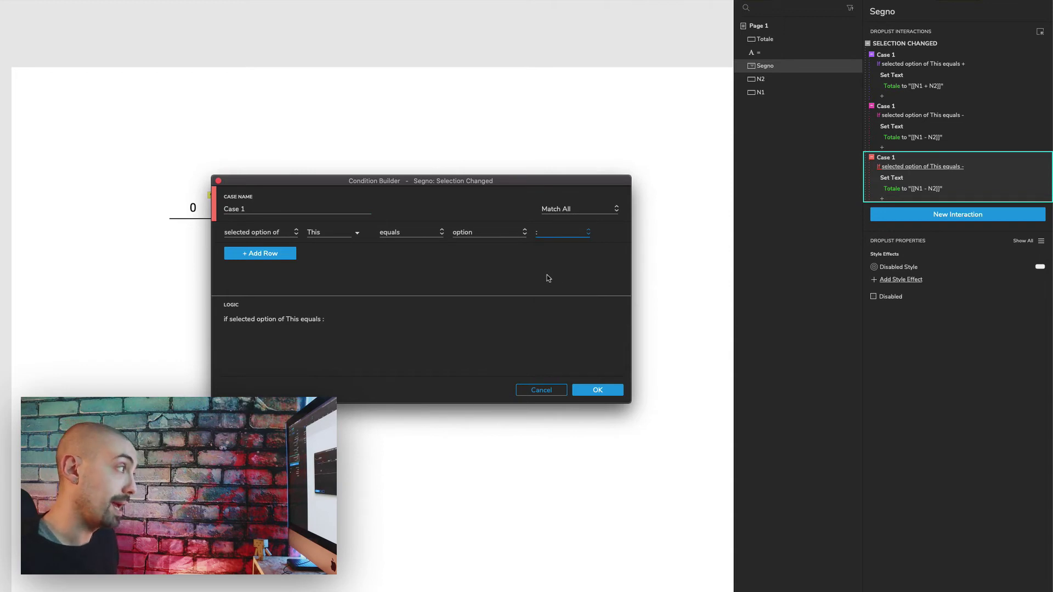
click(604, 389)
Set the Totale text value in the : case to [[N1 / N2]].
click(910, 188)
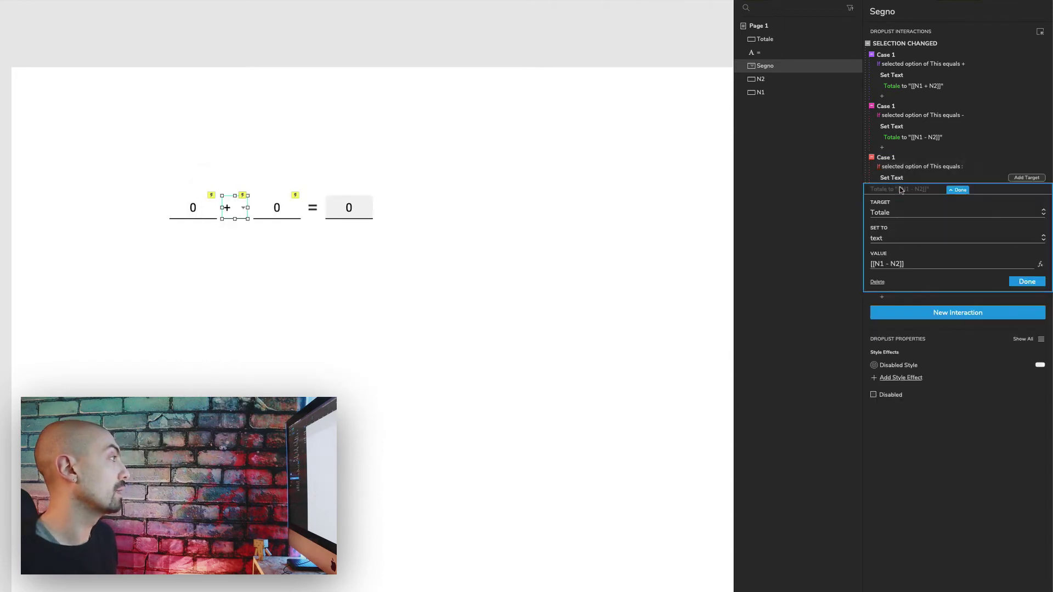
click(890, 264)
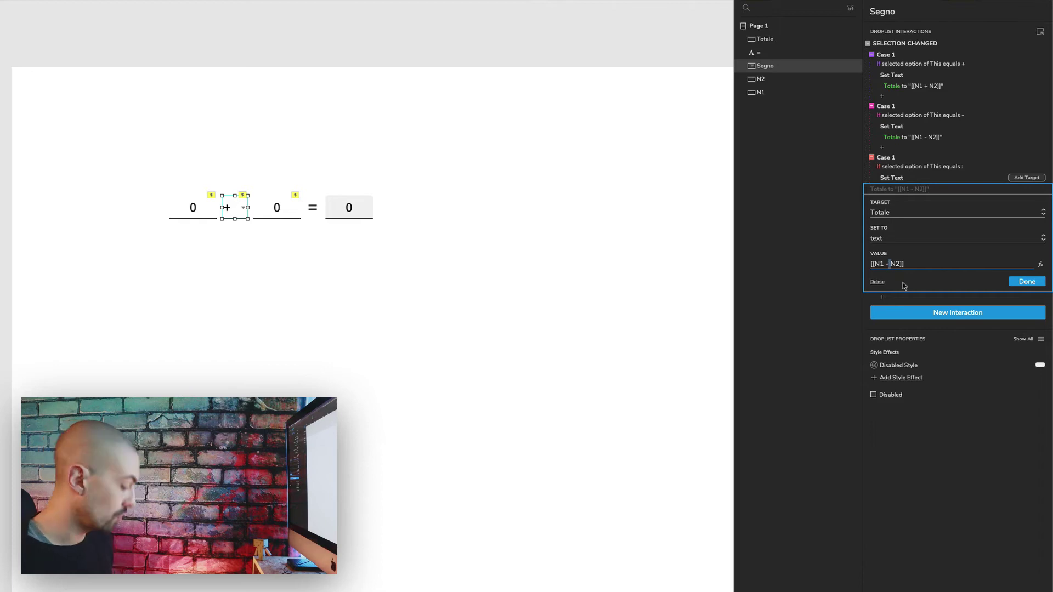
text(/)
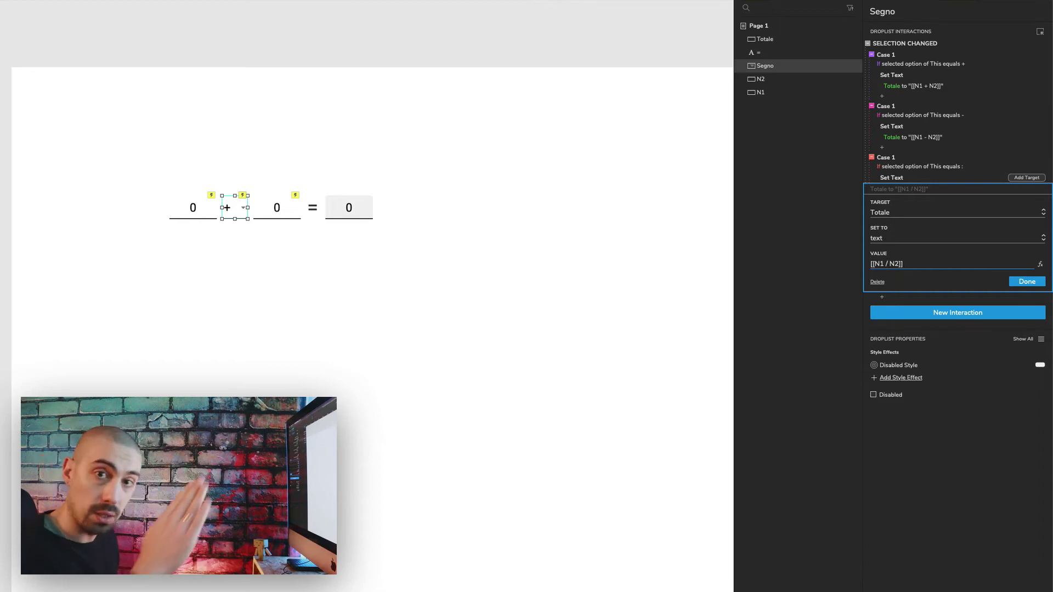
click(1012, 281)
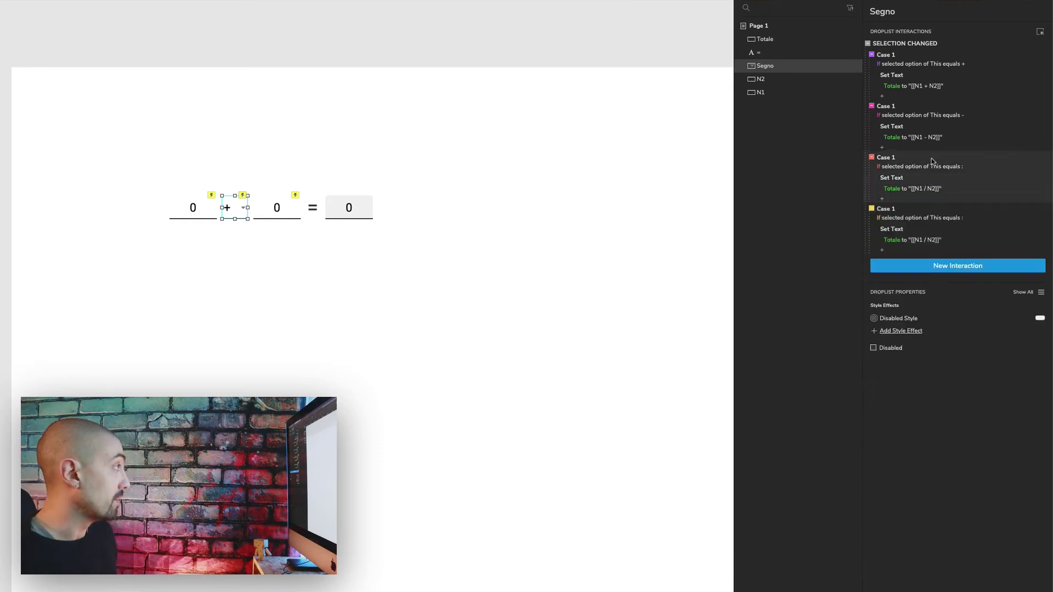
Duplicate the : case and change the copy's condition to selected option of This equals x.
key(ctrl+d)
click(934, 218)
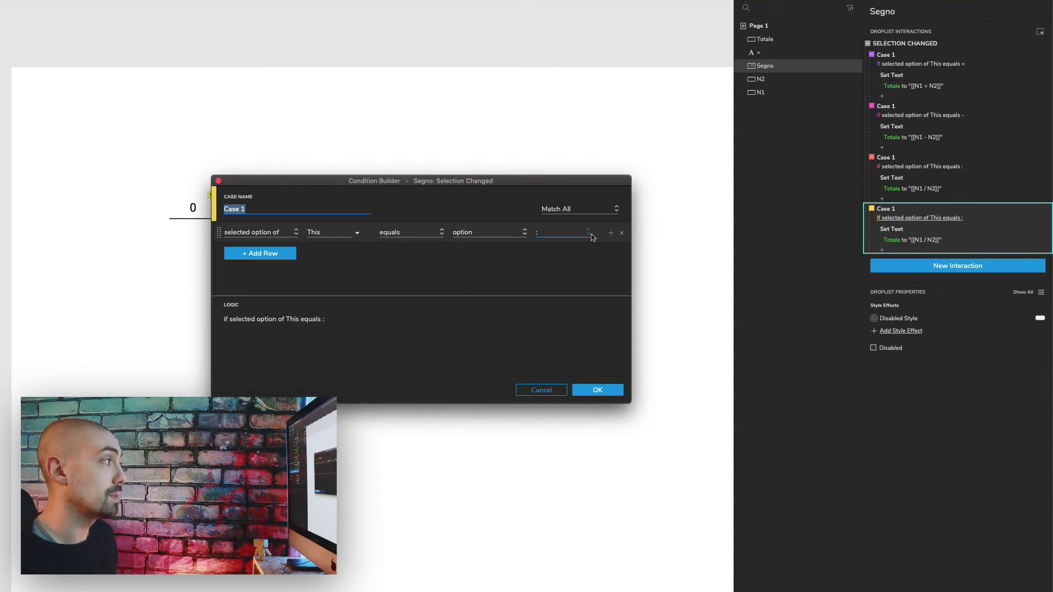
click(559, 233)
click(545, 281)
click(597, 390)
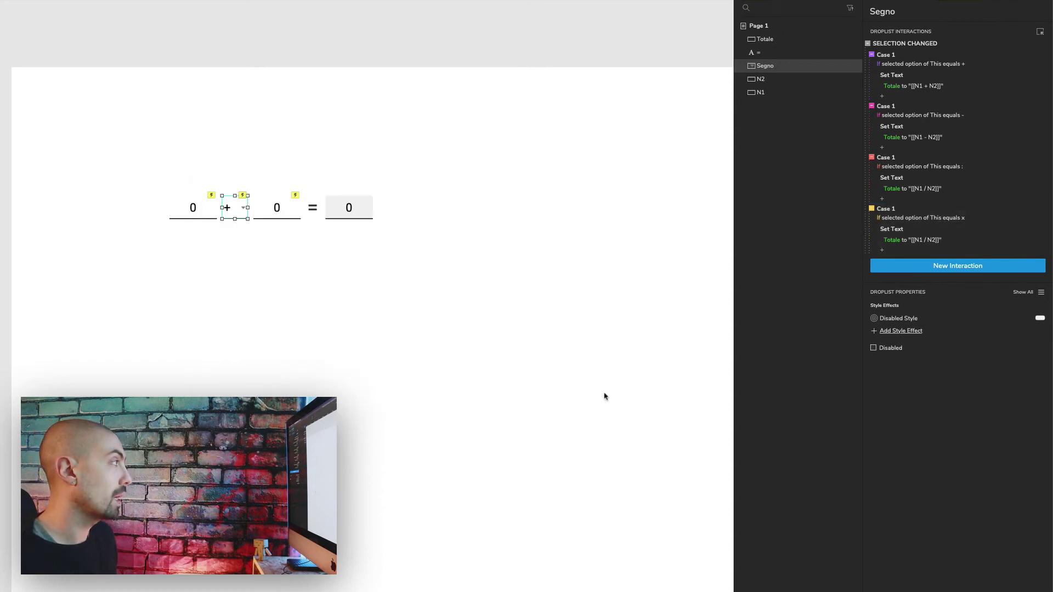
Set the Totale text value in the x case to [[N1 * N2]].
click(926, 240)
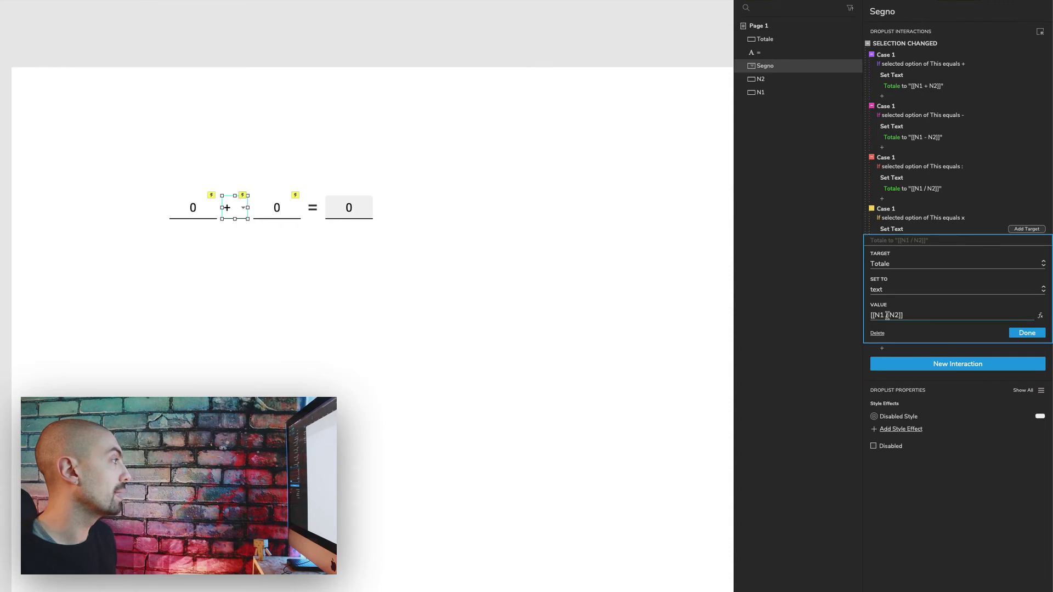
key(BackSpace)
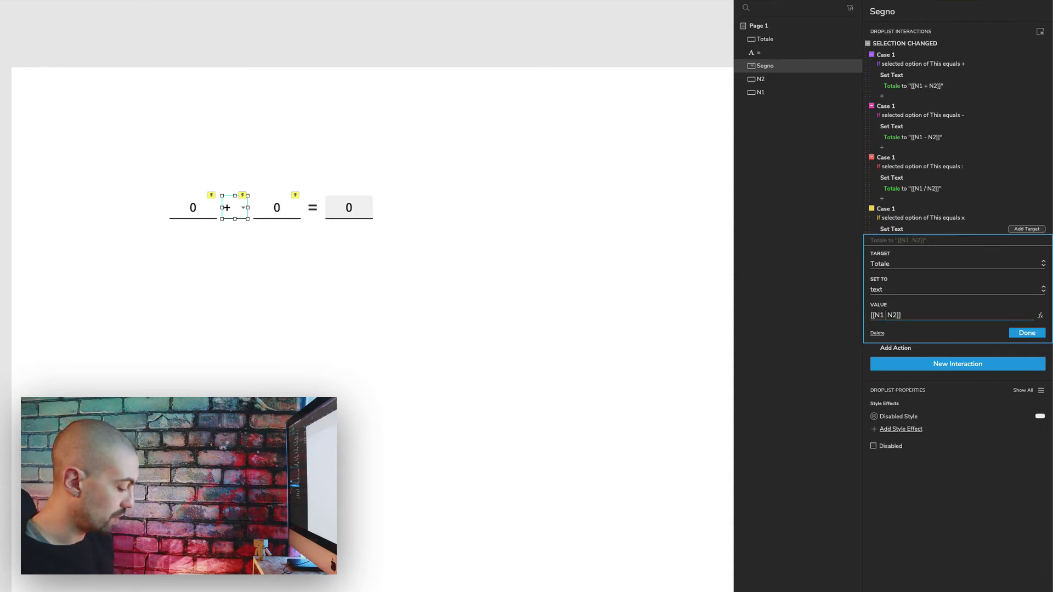
text(*)
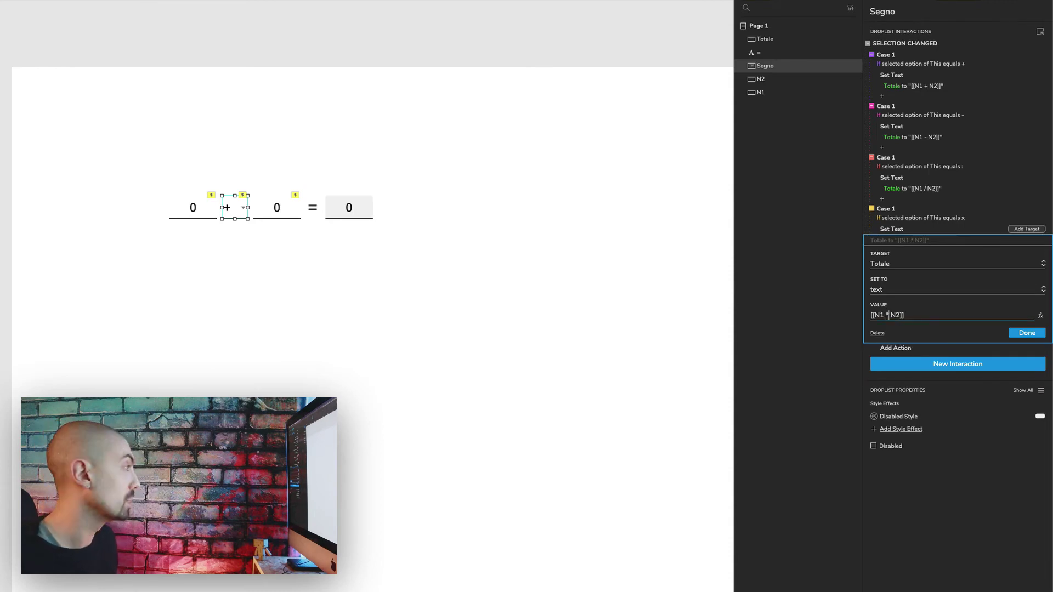
click(1038, 335)
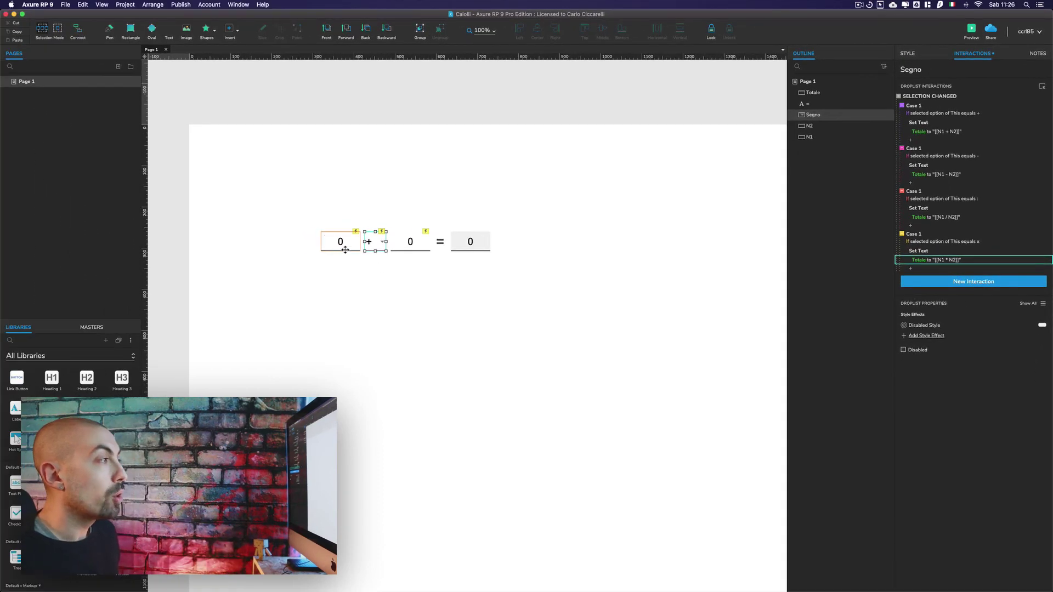
click(449, 274)
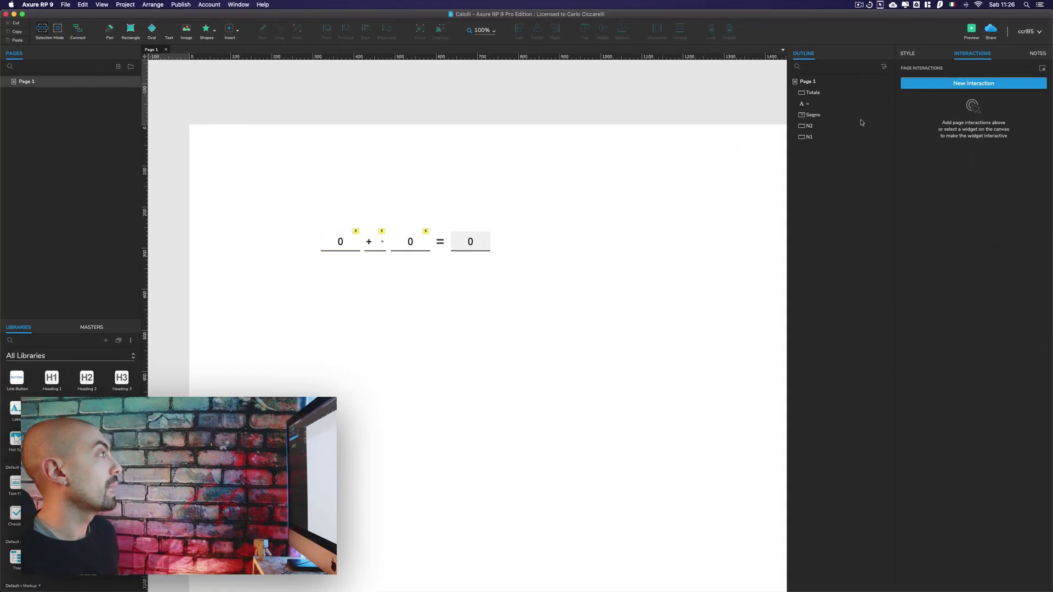
Preview the prototype in Chrome and close the older Page 1 preview tabs.
click(970, 30)
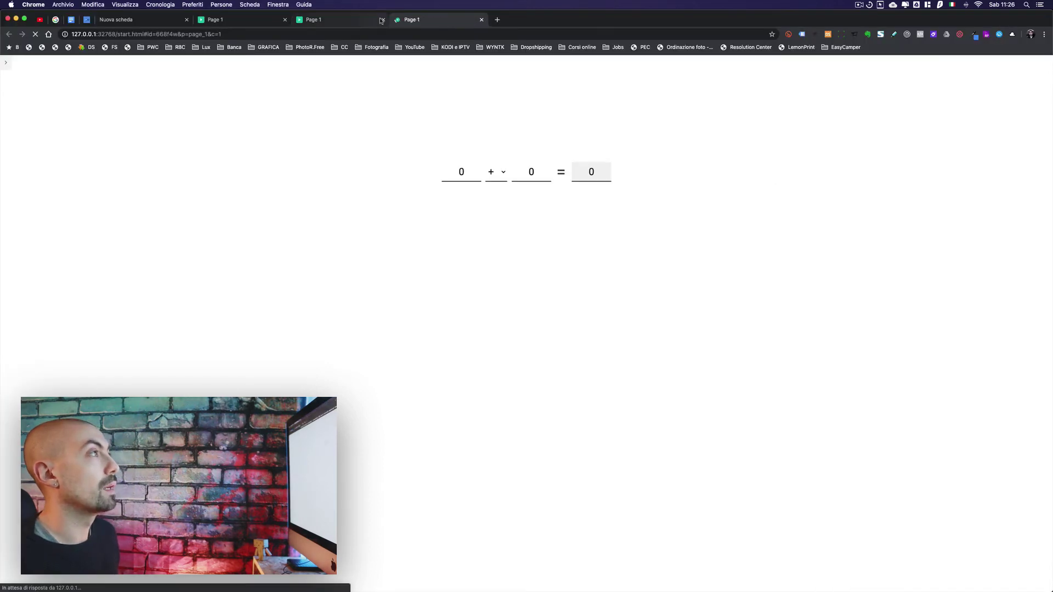
click(284, 19)
click(284, 20)
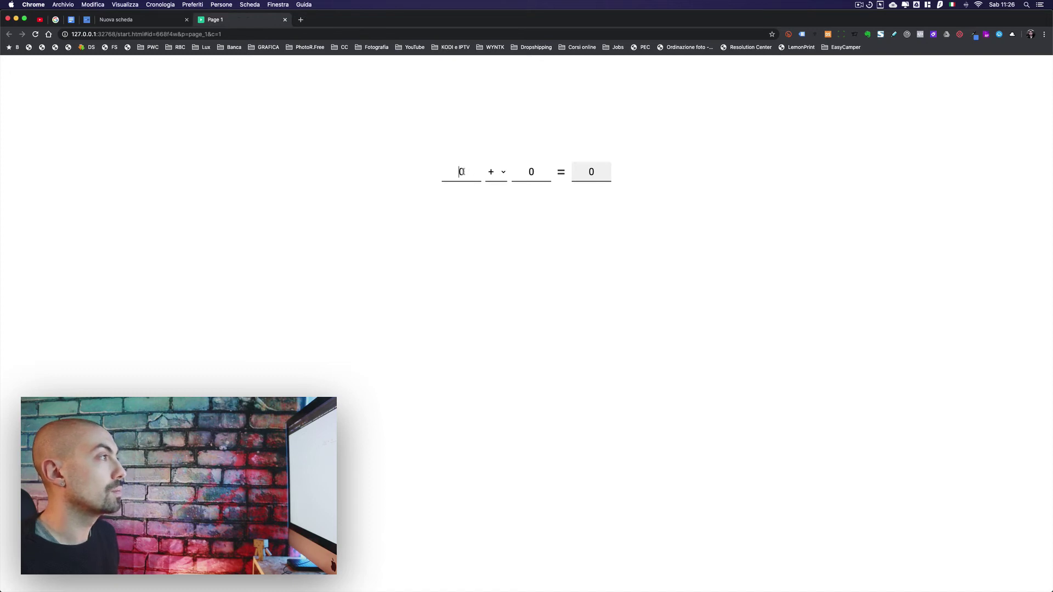
Test subtraction in the preview by entering 1 and 5 as the numbers and choosing the - operator.
click(461, 172)
text(1)
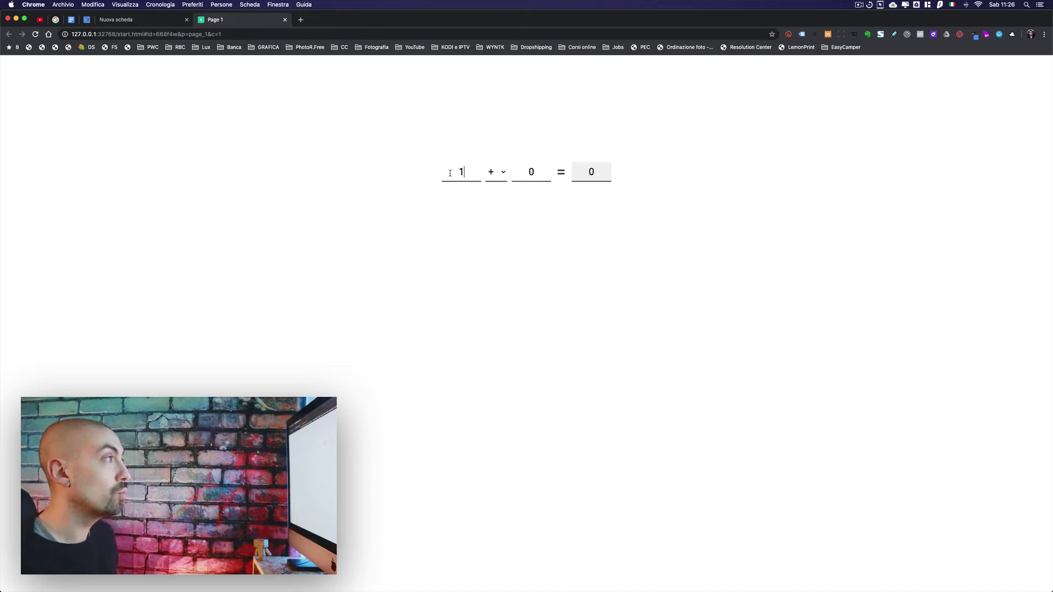
click(532, 173)
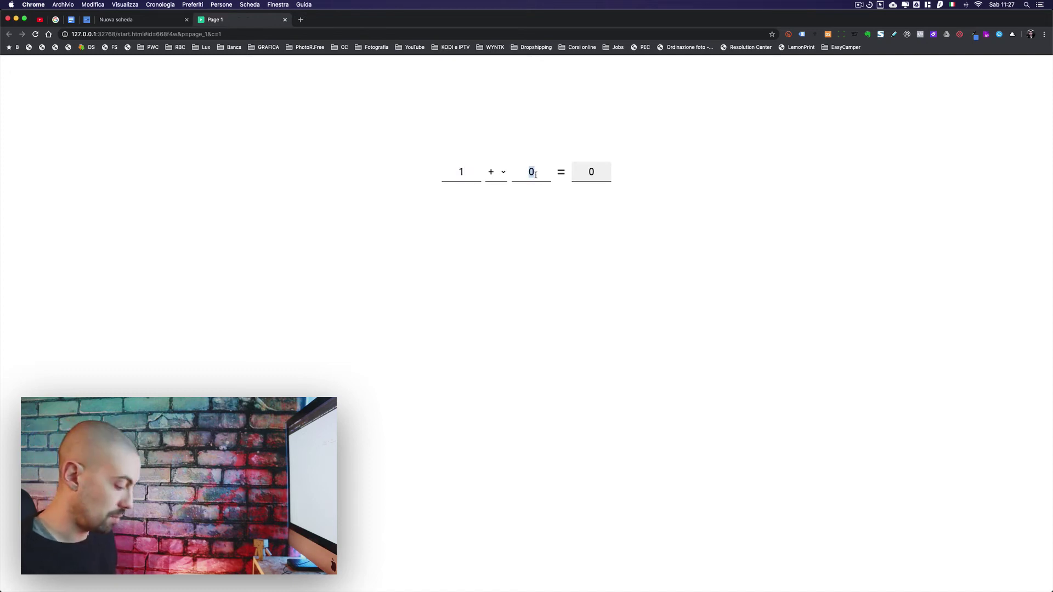
click(495, 174)
click(492, 189)
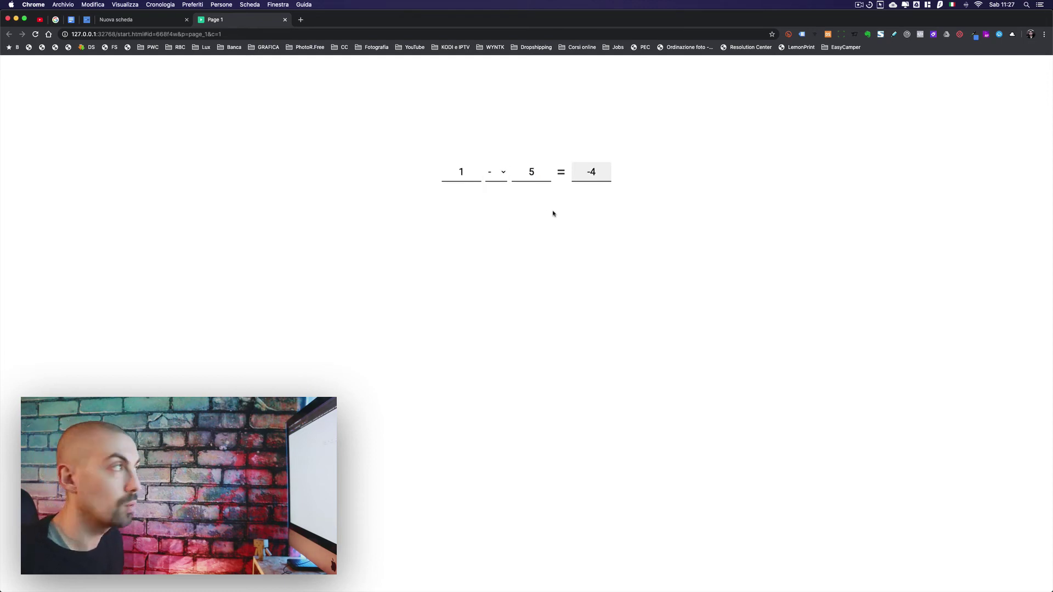
Test the :, x and + operators one after another with the same two numbers.
click(495, 174)
click(497, 192)
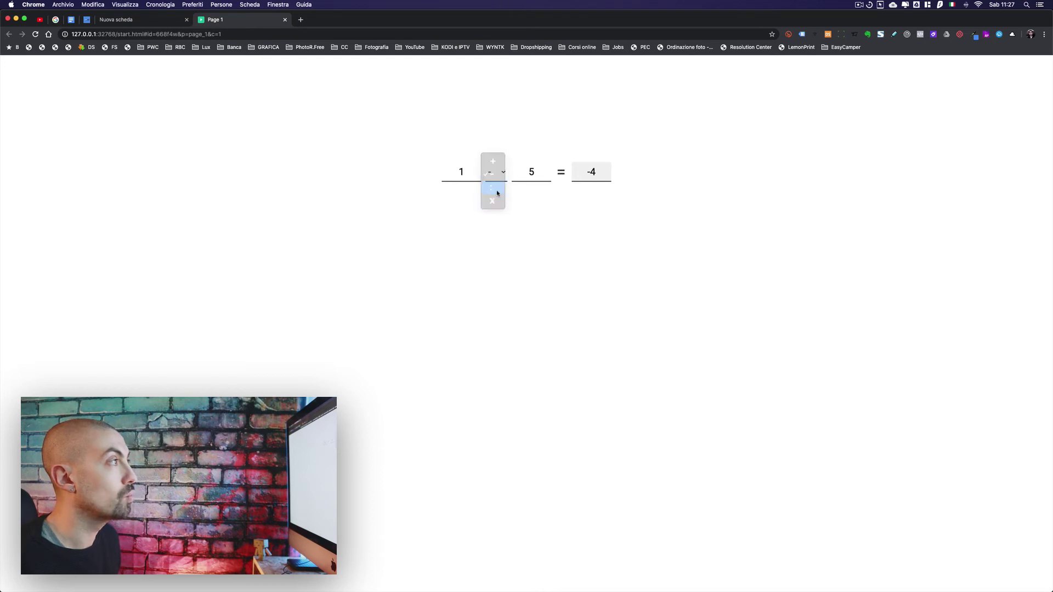
click(497, 185)
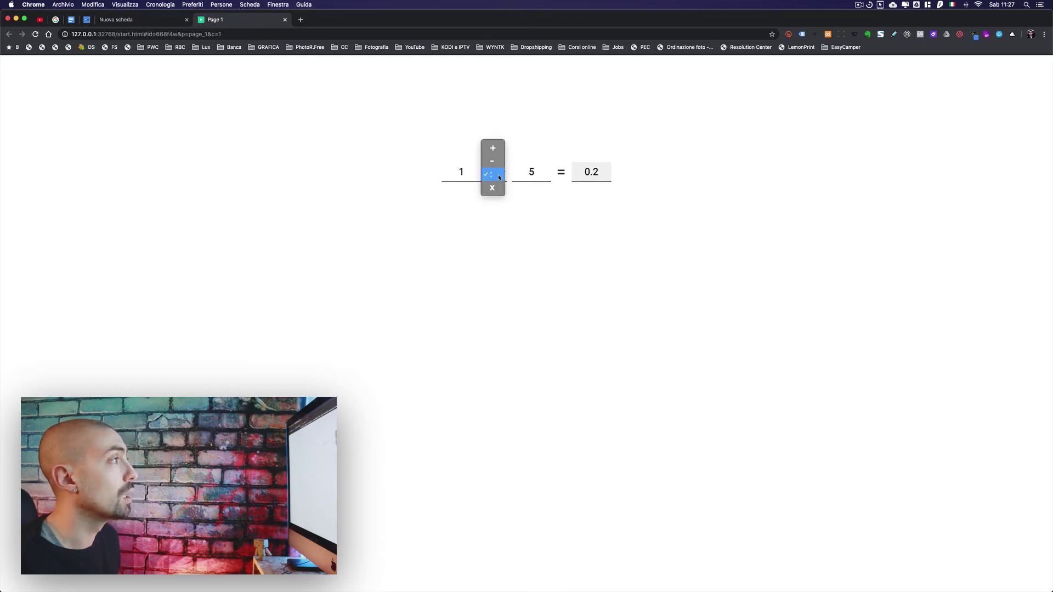
click(497, 192)
click(499, 167)
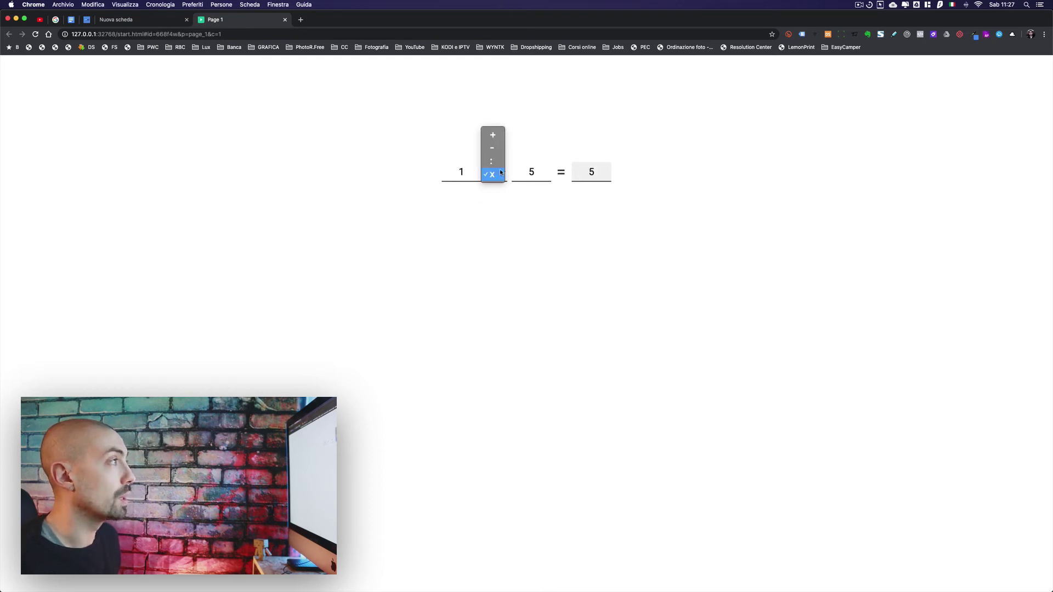
click(498, 135)
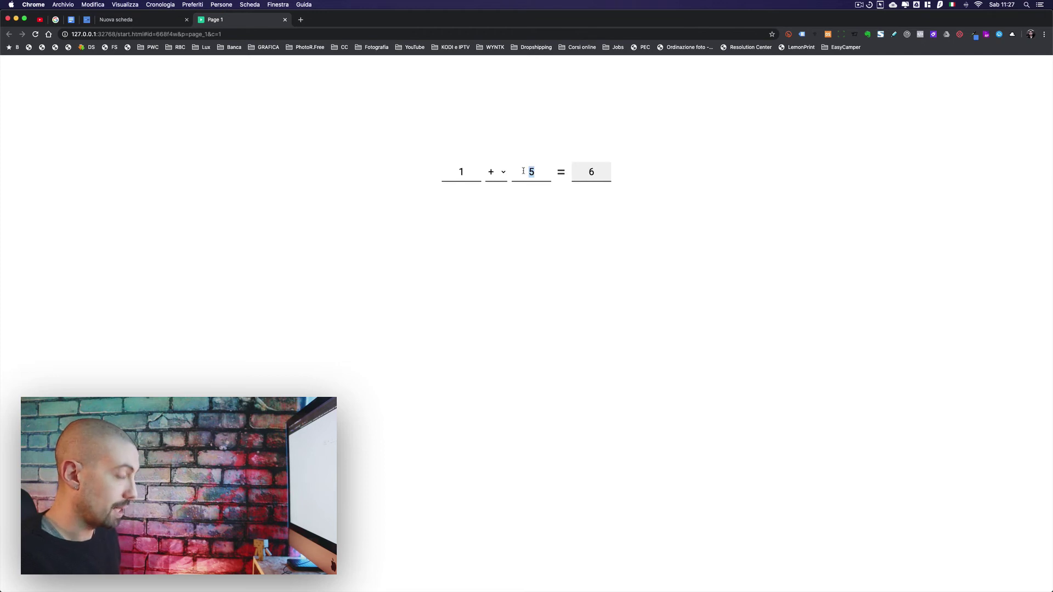
Change the two numbers to 9 and 6 without changing the operator, and return to Axure RP.
drag(481, 172, 449, 171)
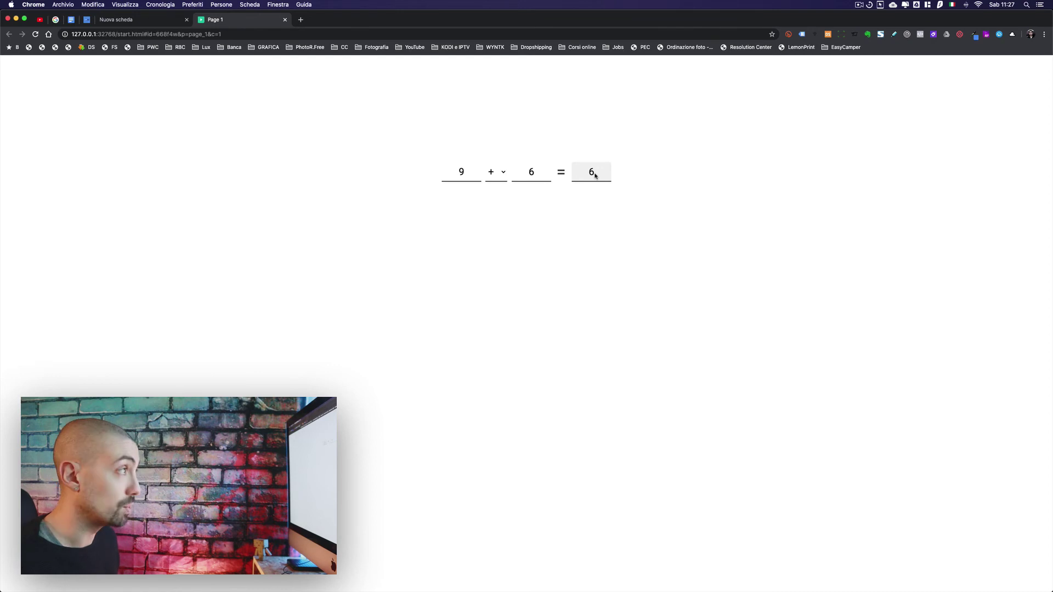
key(super+Tab)
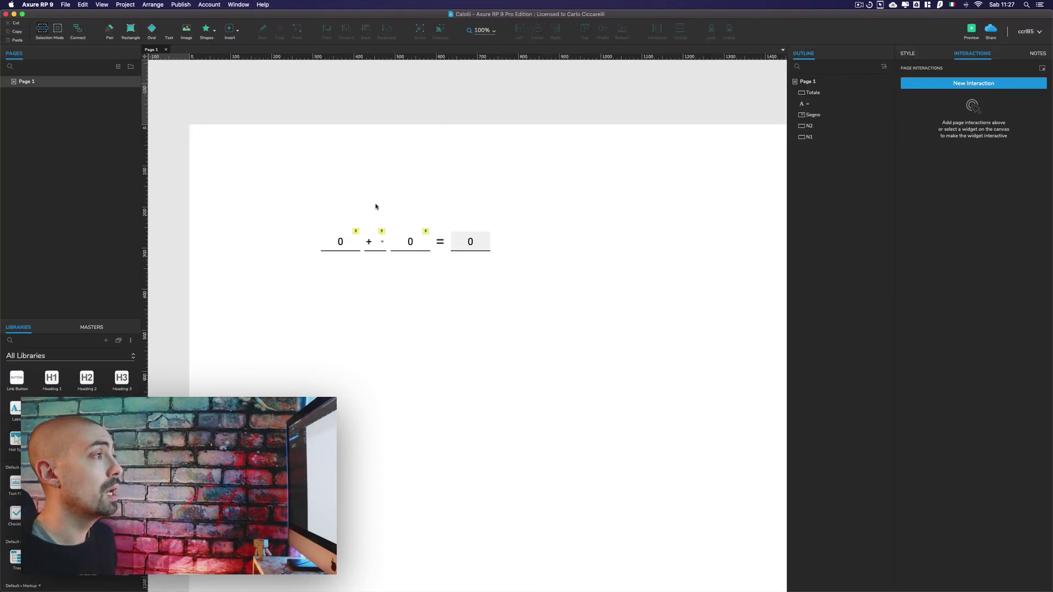
Add a Fire Event action to N1's Text Changed interaction that fires Selection Changed on Segno.
click(350, 243)
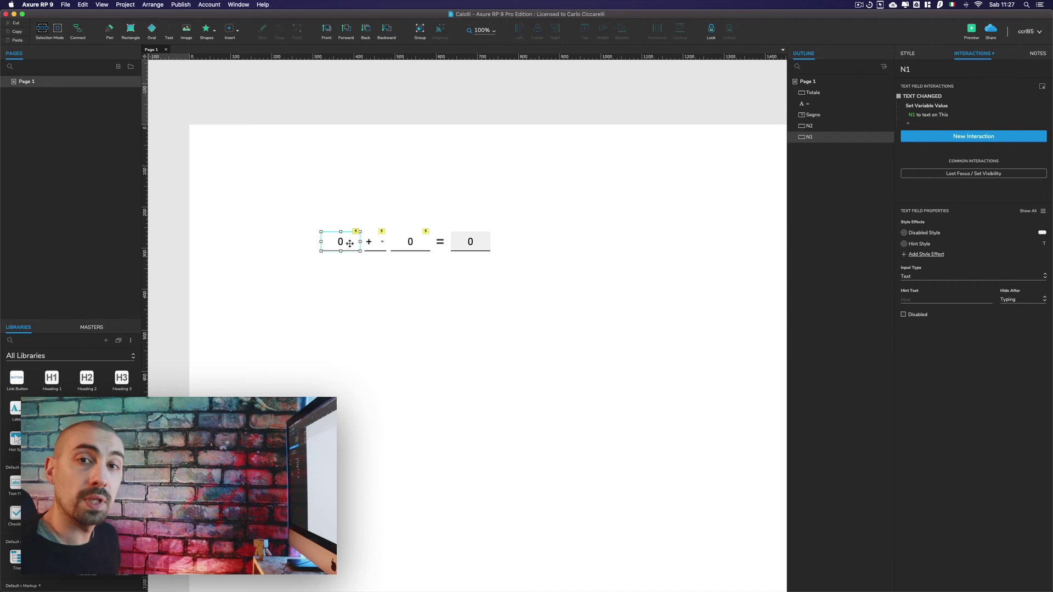
click(421, 243)
click(340, 241)
click(908, 123)
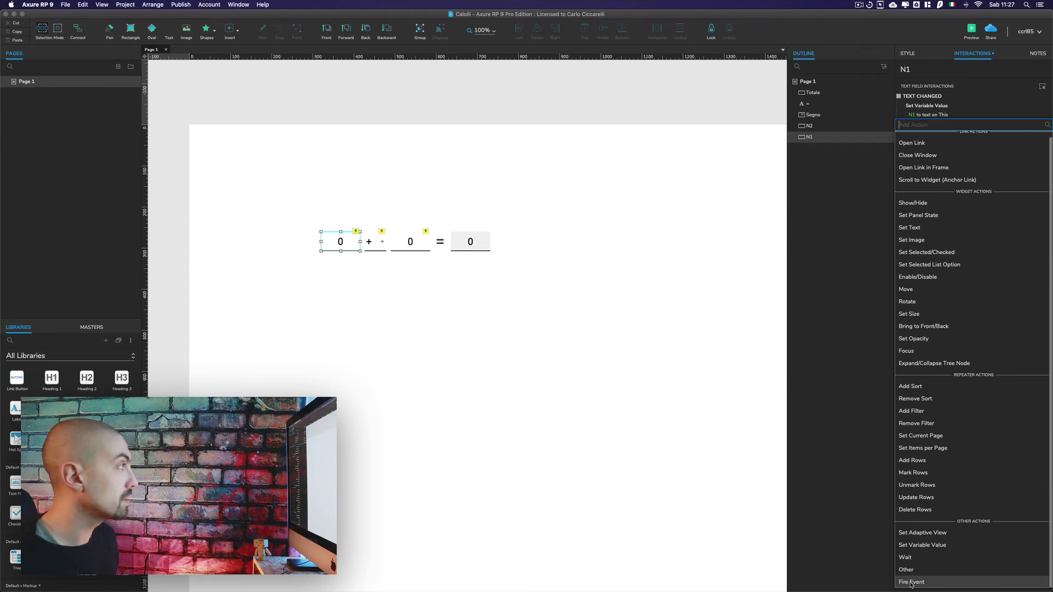
click(911, 581)
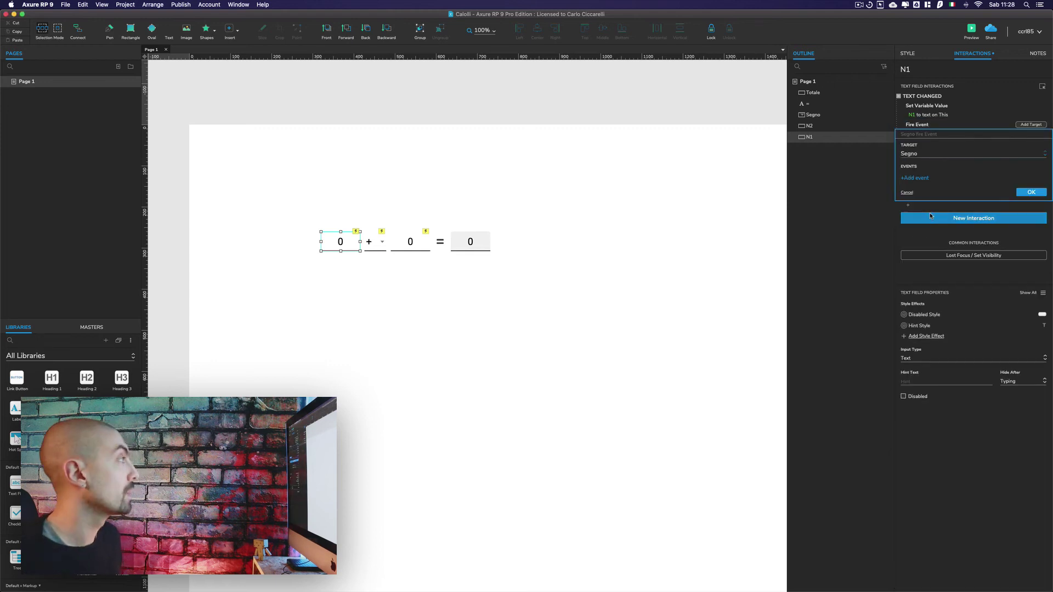
click(909, 177)
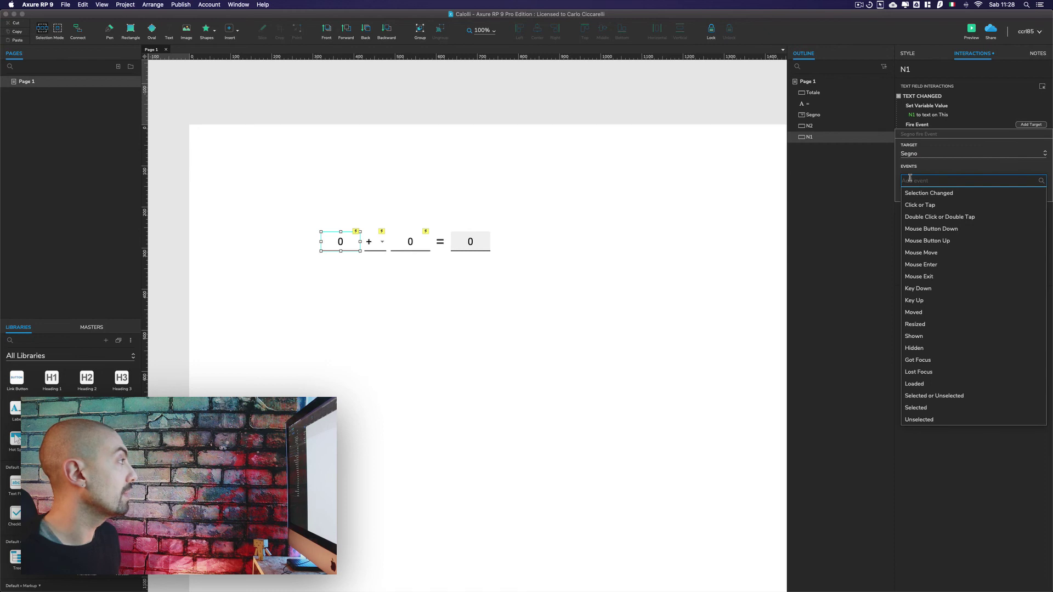
click(927, 193)
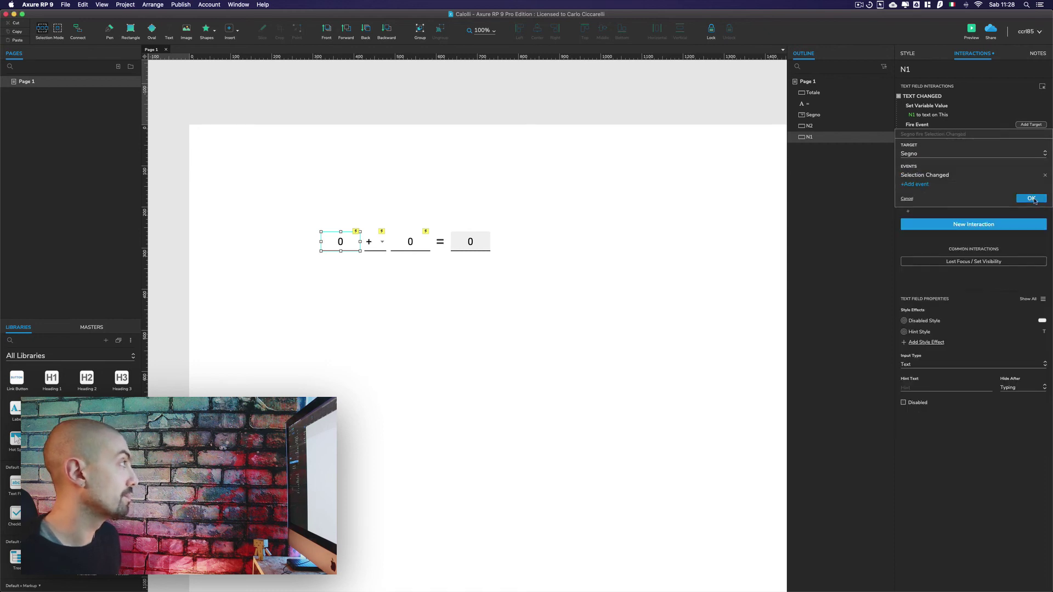
click(1032, 199)
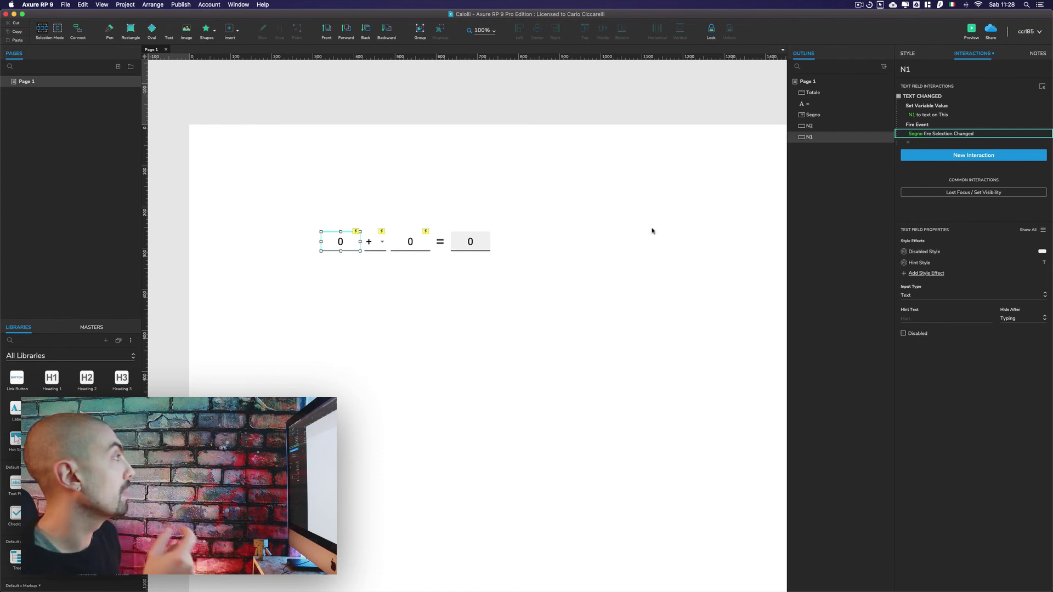
Copy N1's Fire Event action into N2's Text Changed interaction.
click(926, 127)
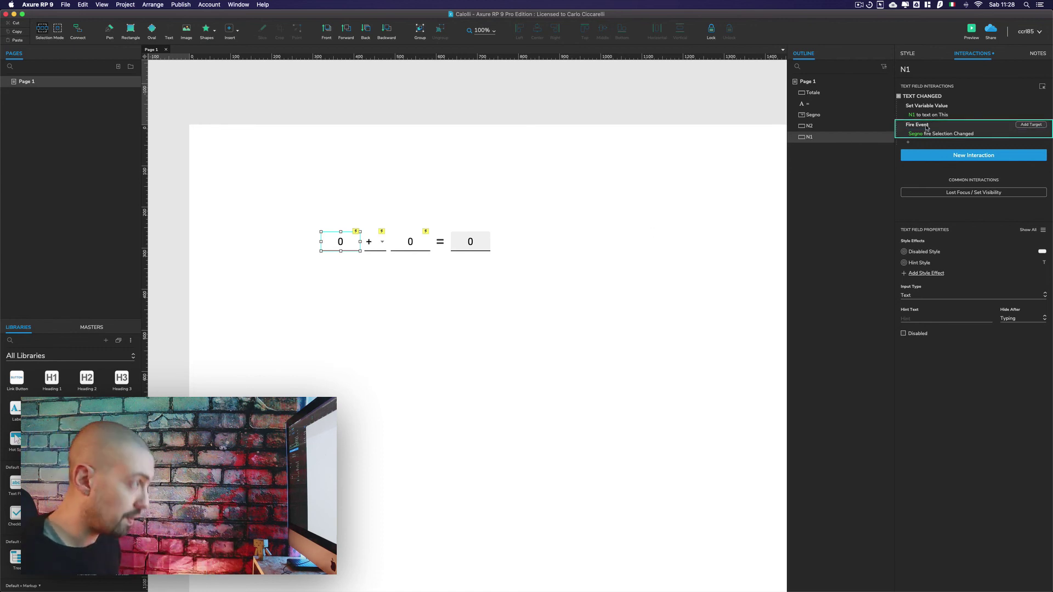
click(412, 245)
key(super+v)
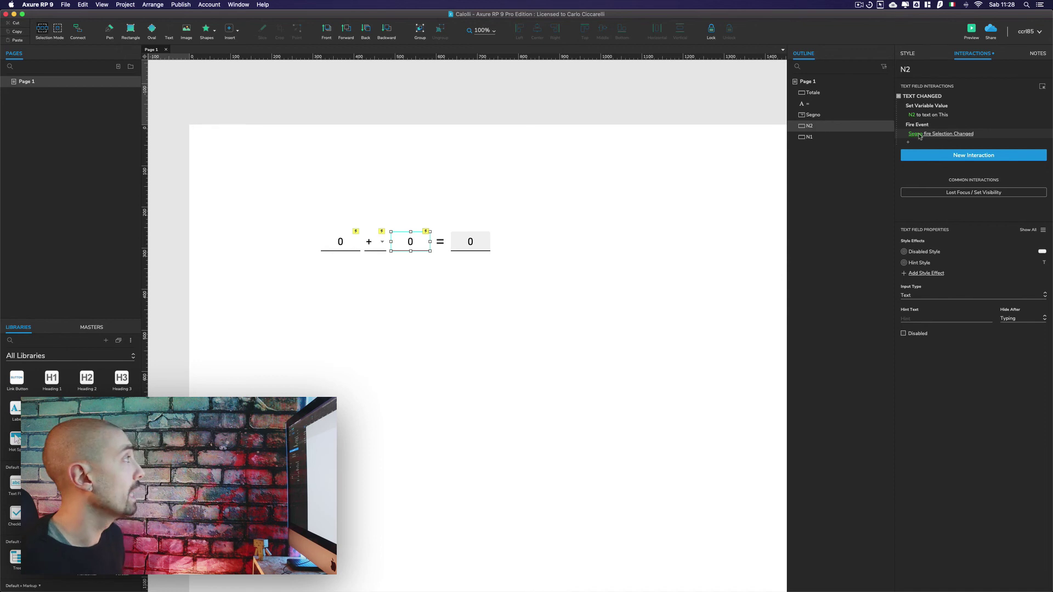
Preview the updated prototype in Chrome and enter 1 as the first number and 5 as the second.
click(971, 30)
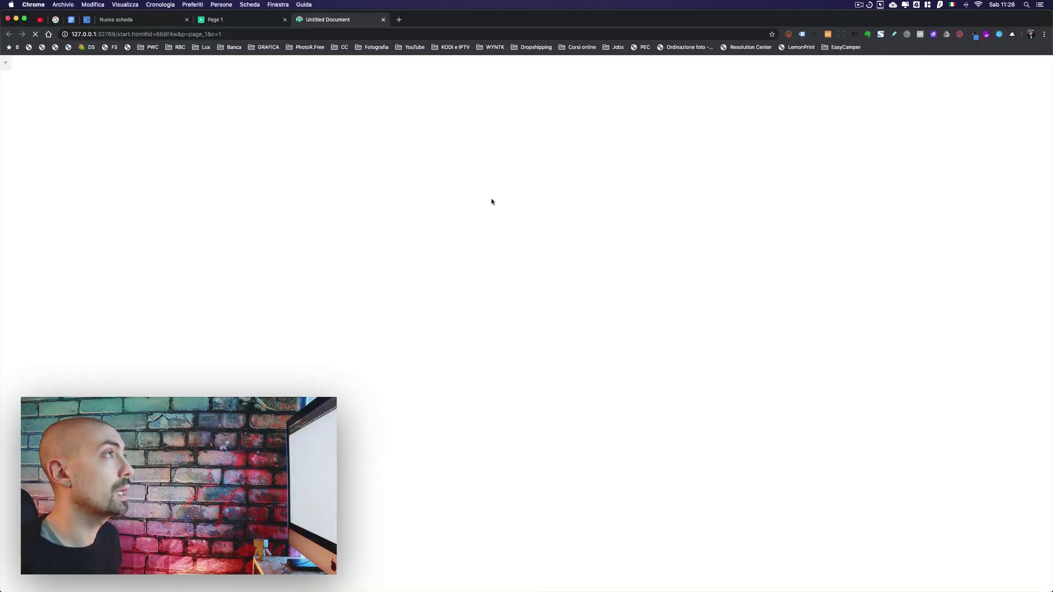
click(461, 170)
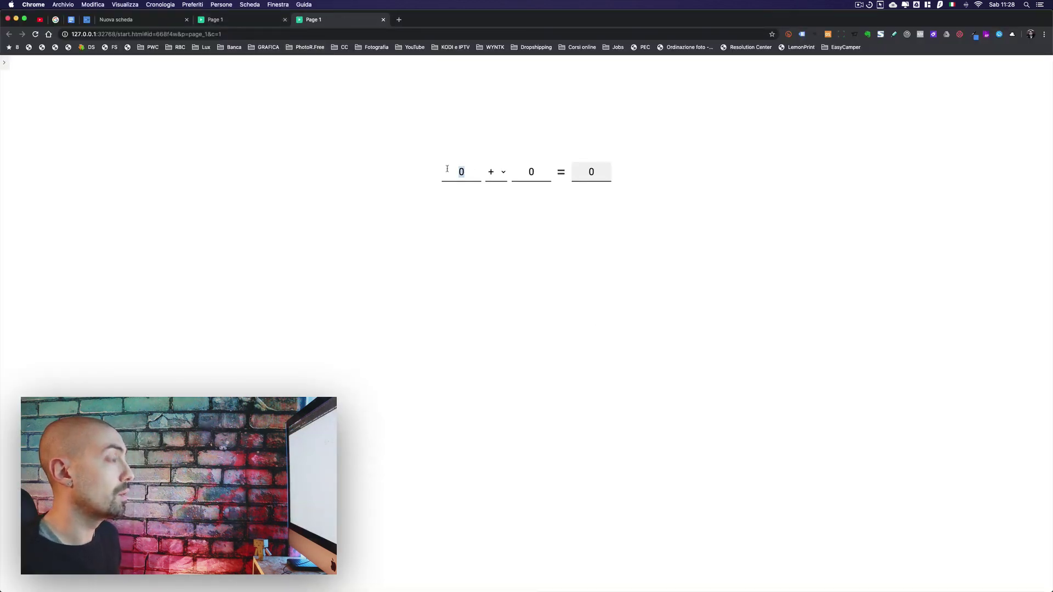
text(1)
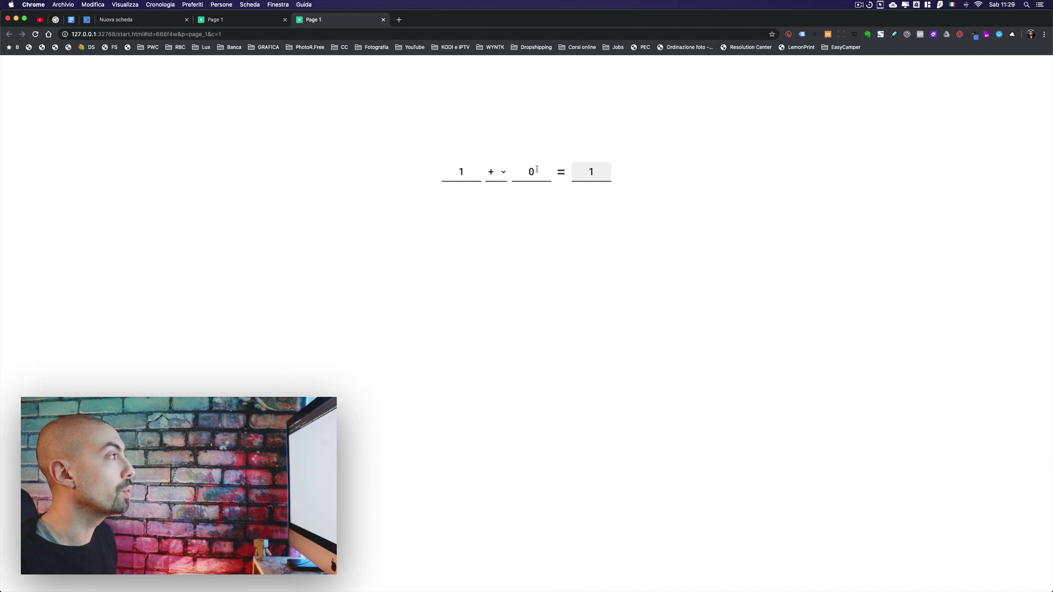
drag(536, 169, 516, 169)
text(5)
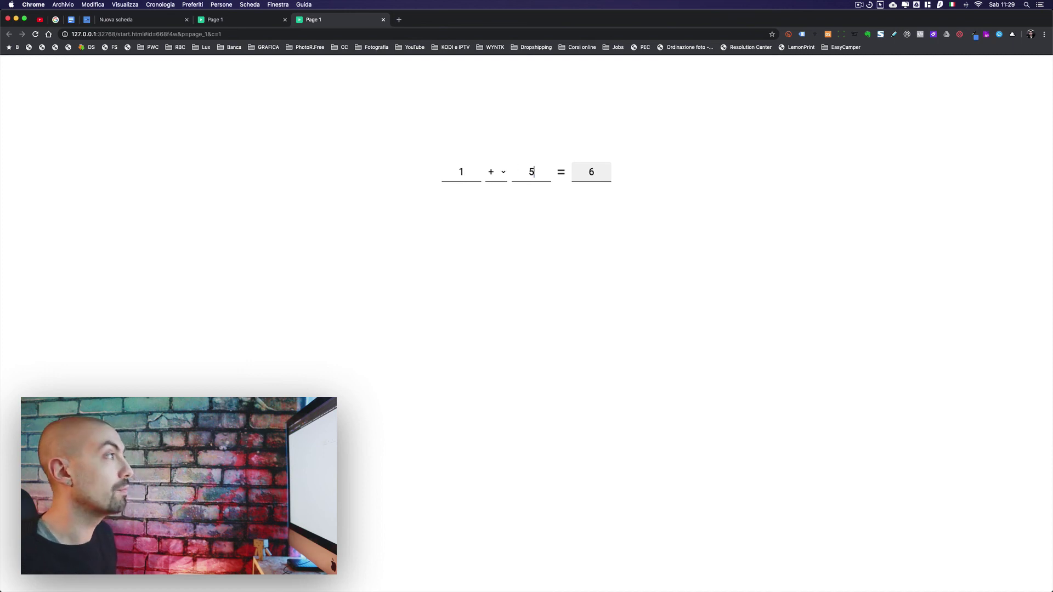
Test the - and x operators in the updated preview.
click(498, 174)
click(499, 185)
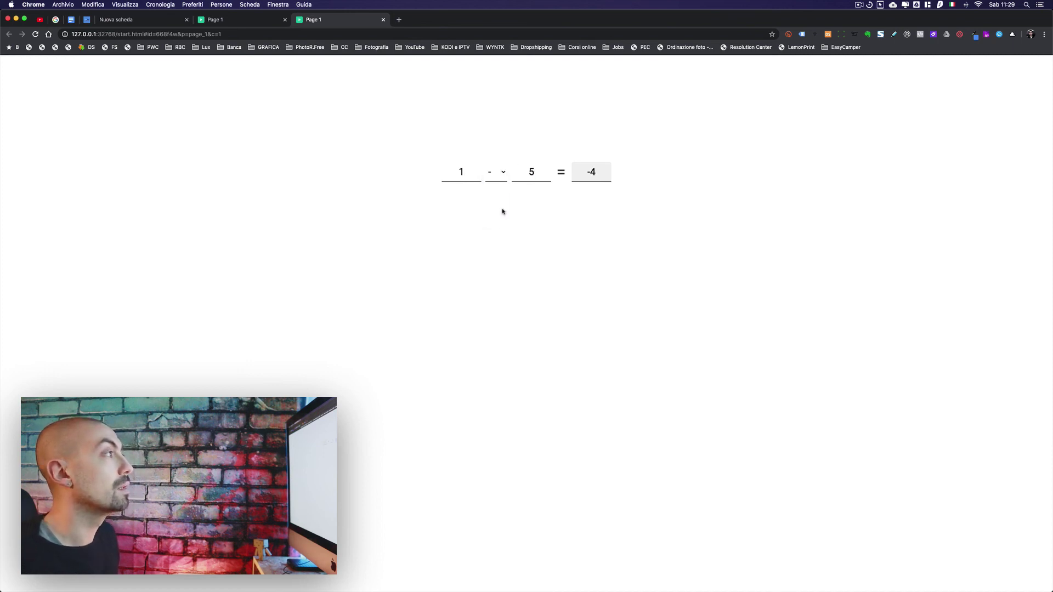
click(503, 182)
click(496, 201)
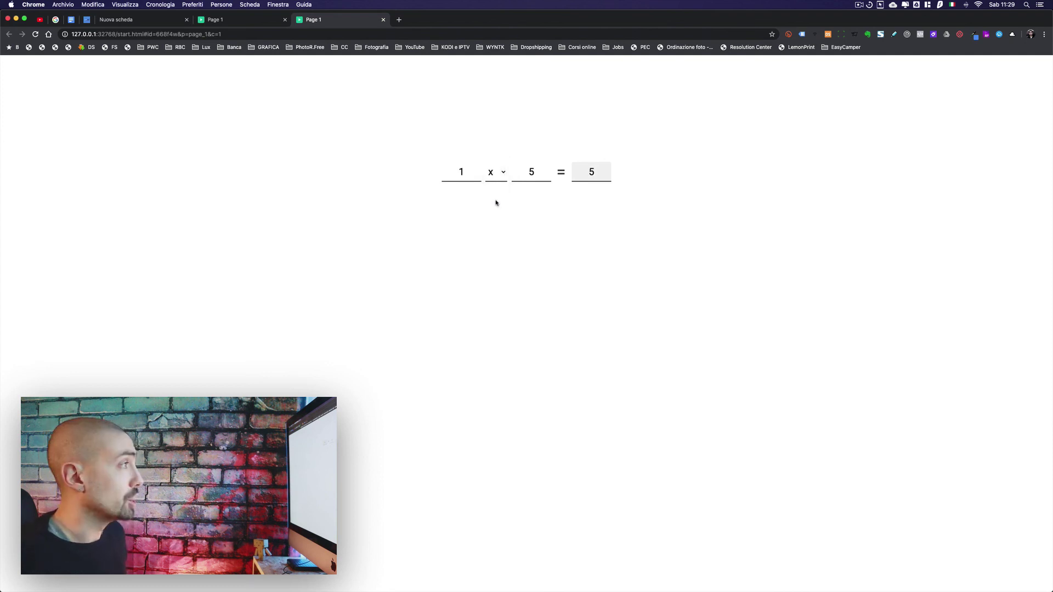
click(502, 185)
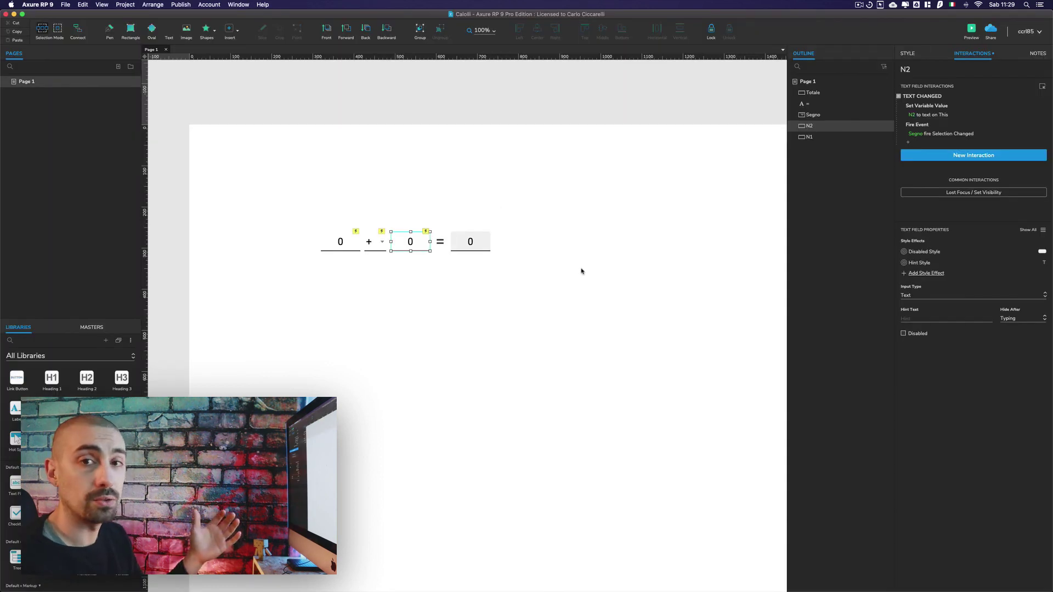